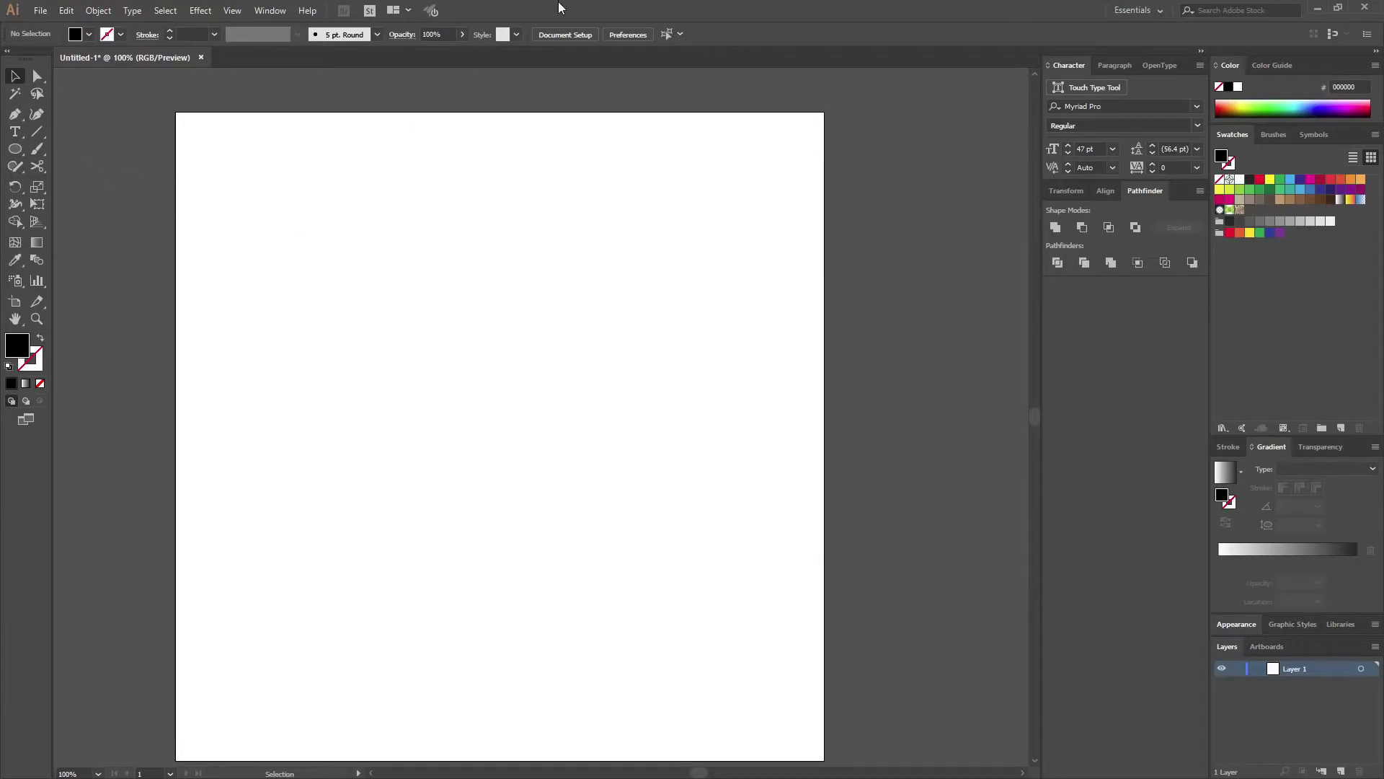
Bring back the two curved sample texts and move them together into the artboard's upper-left corner.
key(a)
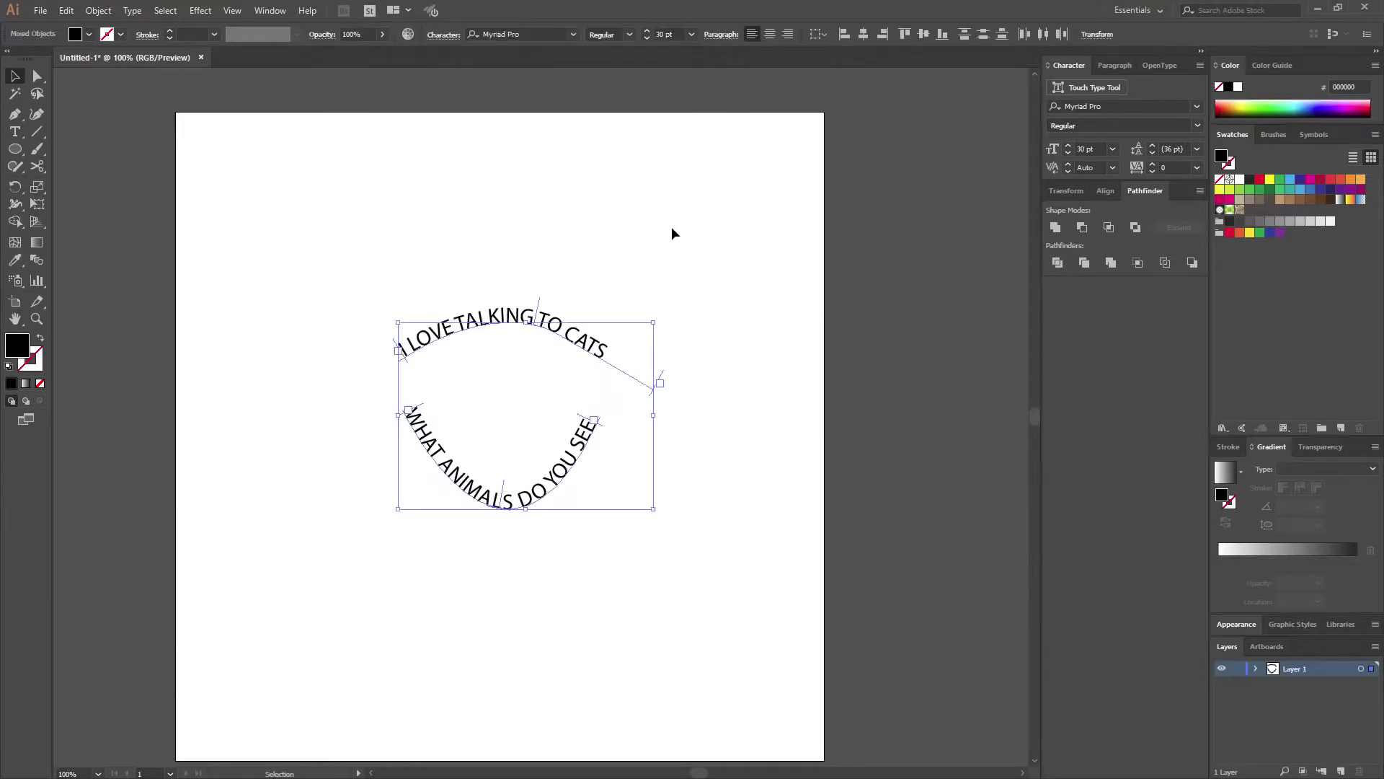
click(651, 258)
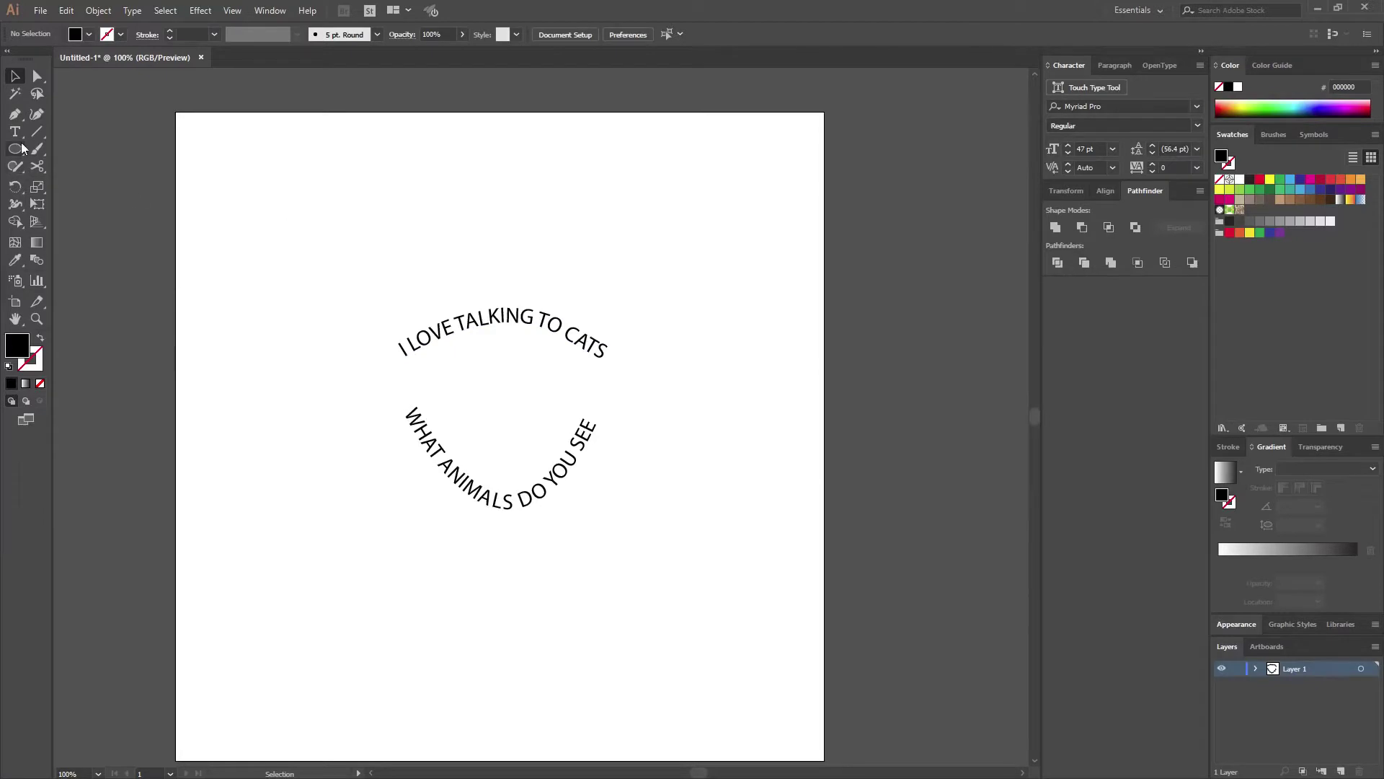
drag(322, 213, 603, 587)
drag(565, 471, 371, 303)
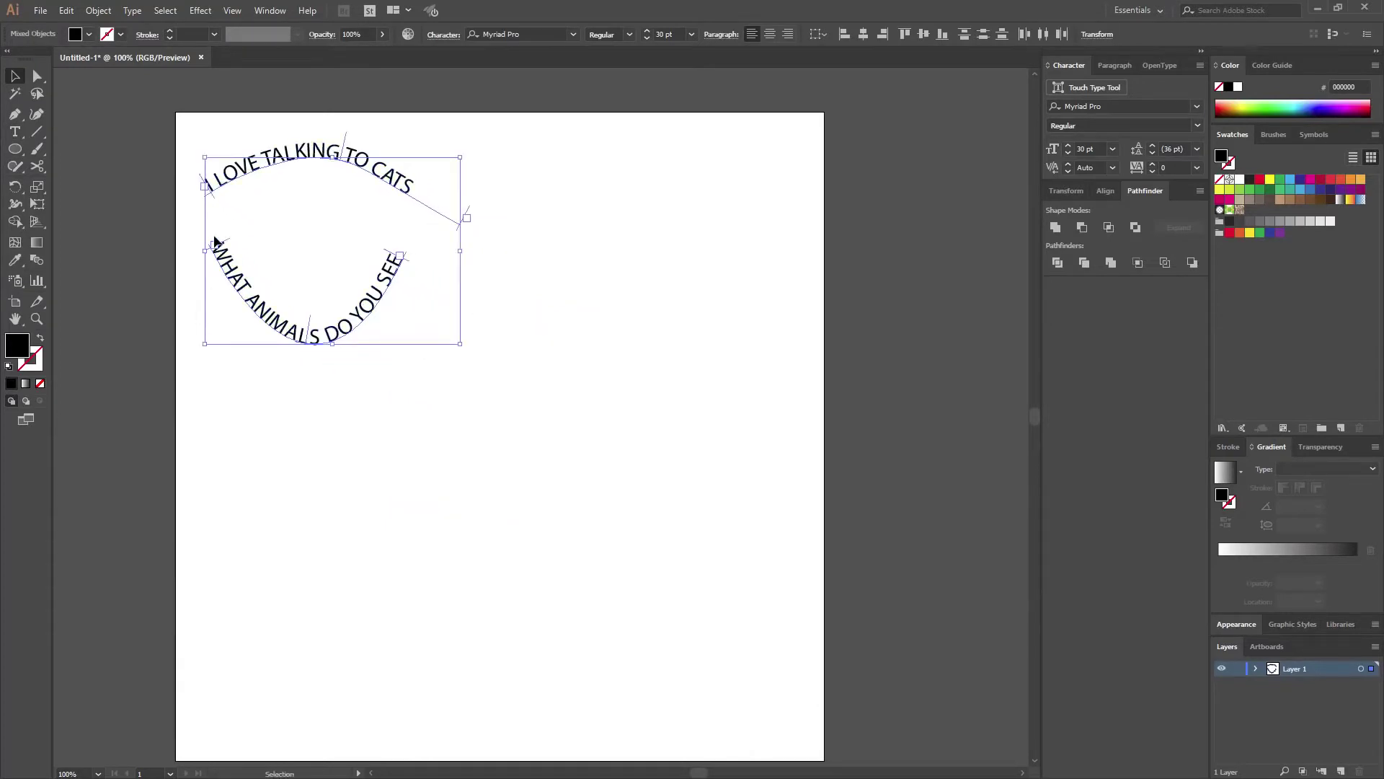
click(548, 397)
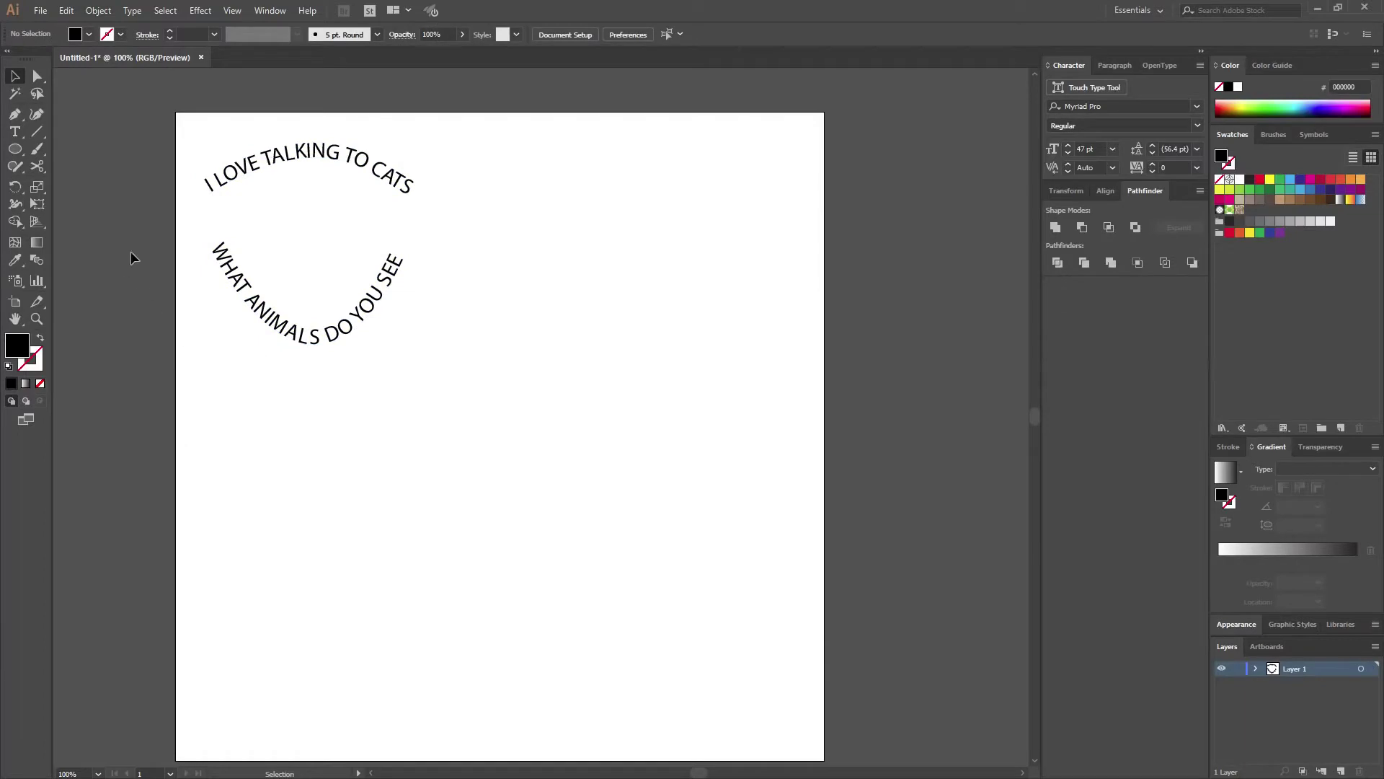
Draw a circle about 434 px in diameter in the artboard's lower half, with a black stroke and no fill.
click(16, 151)
drag(370, 386, 683, 655)
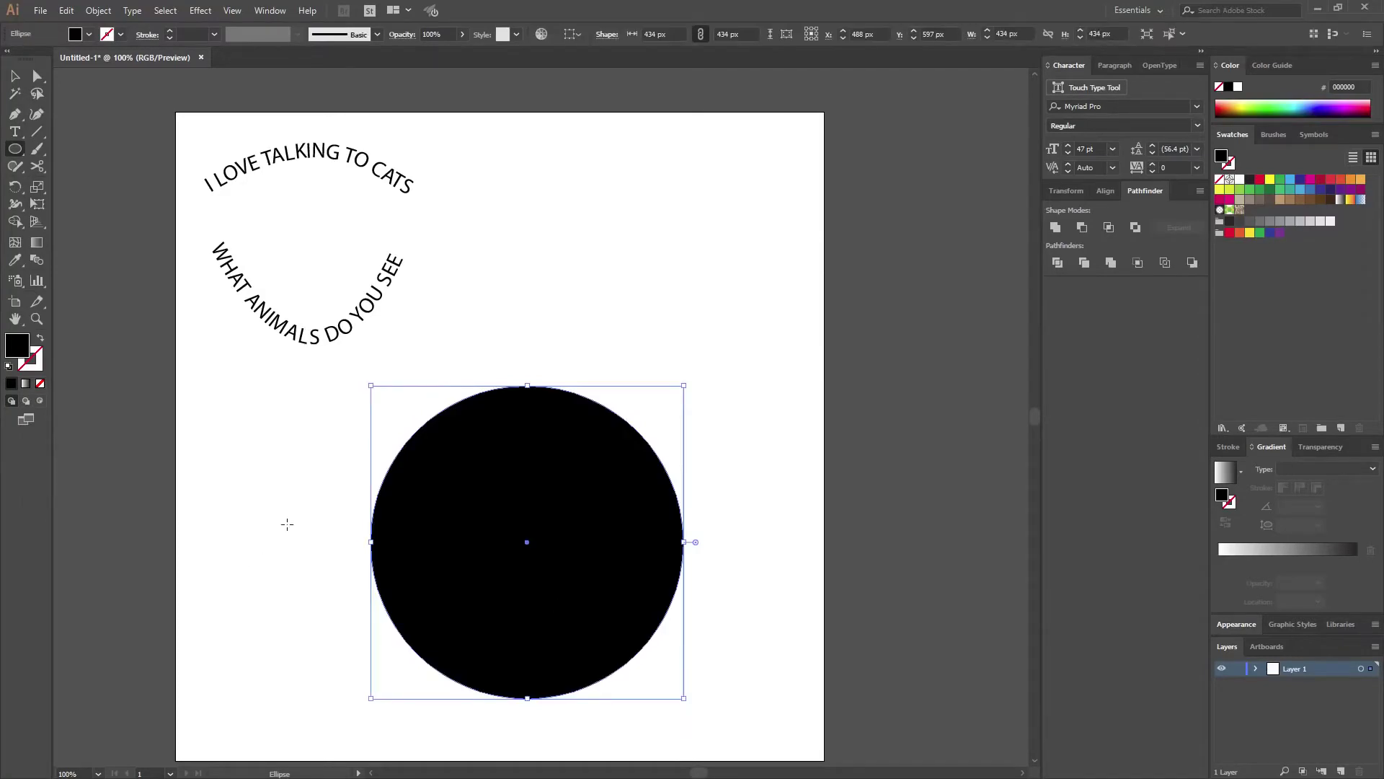
click(40, 344)
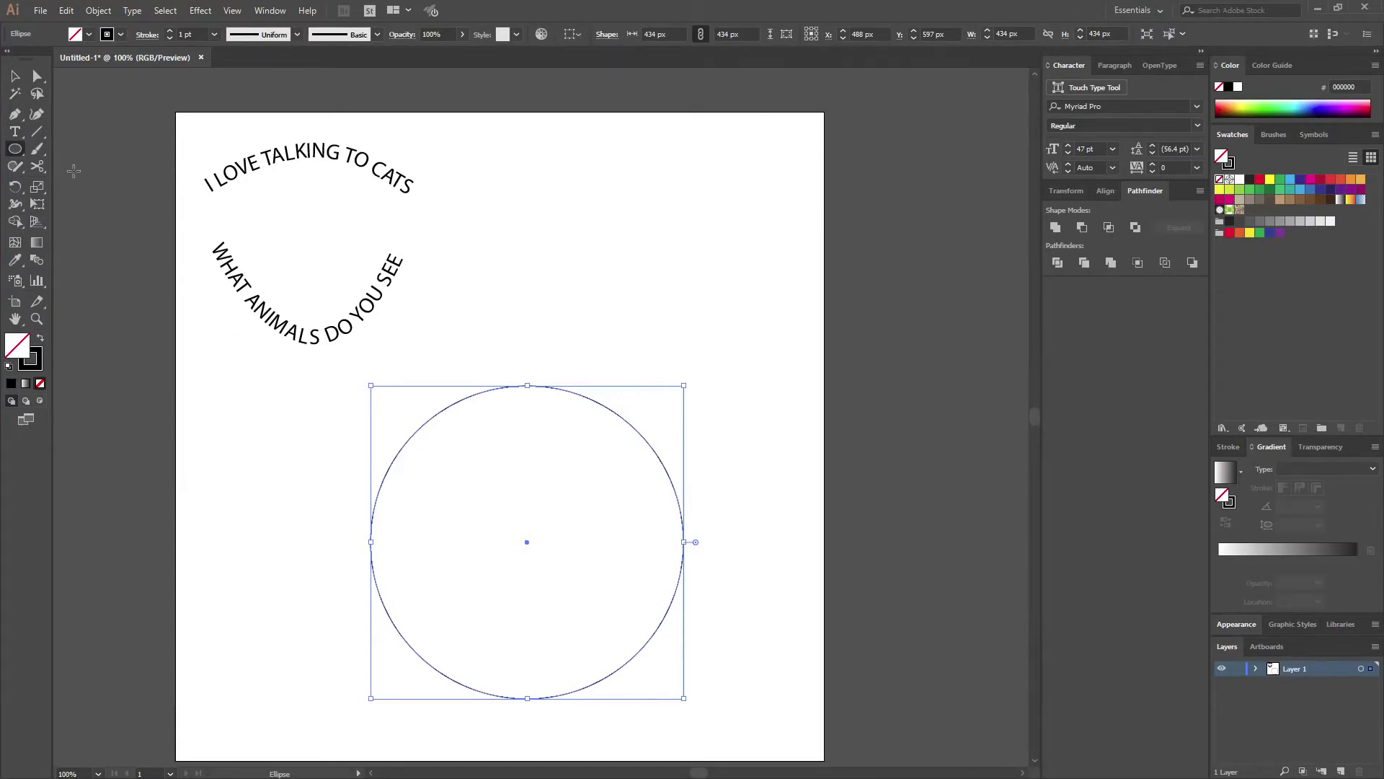
Turn the circle into a type path carrying the text "I LOVE TALKING TO CATS".
click(15, 137)
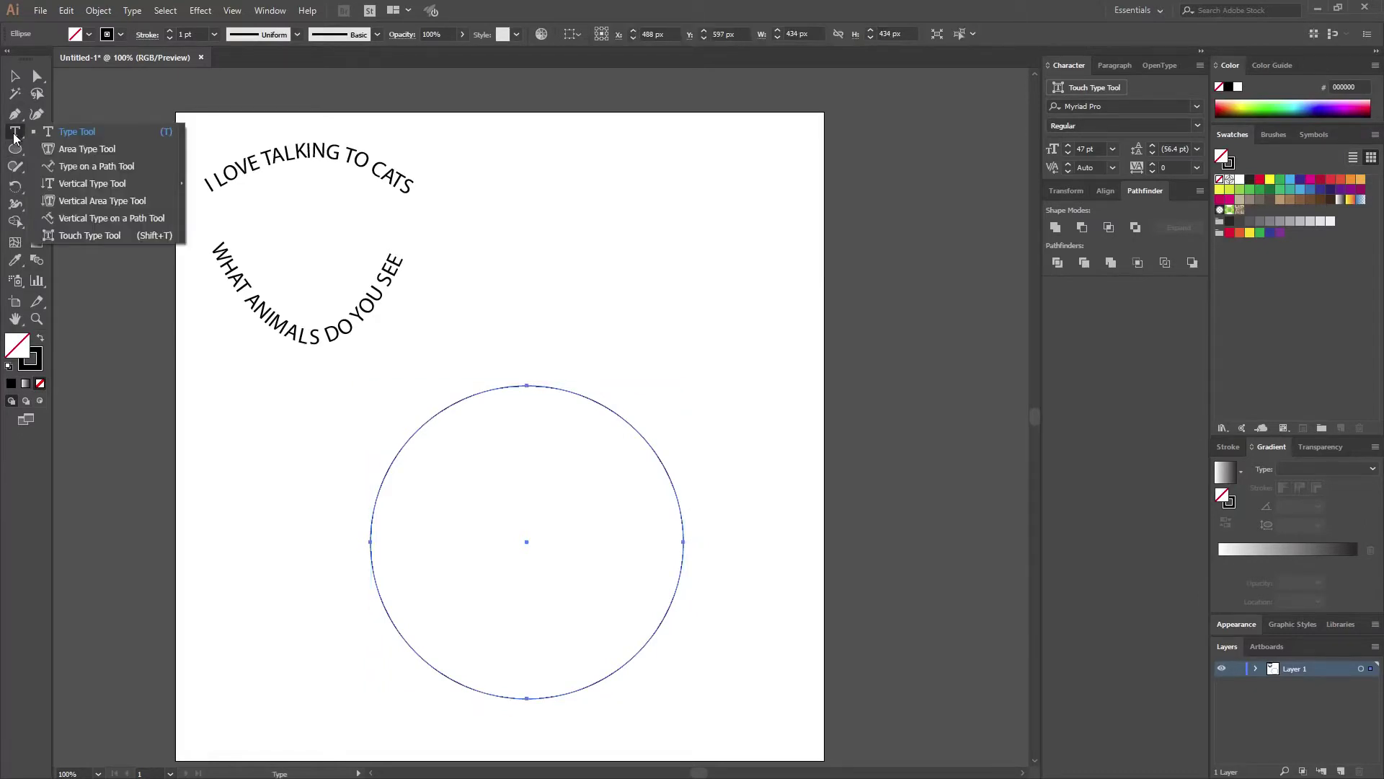
click(97, 165)
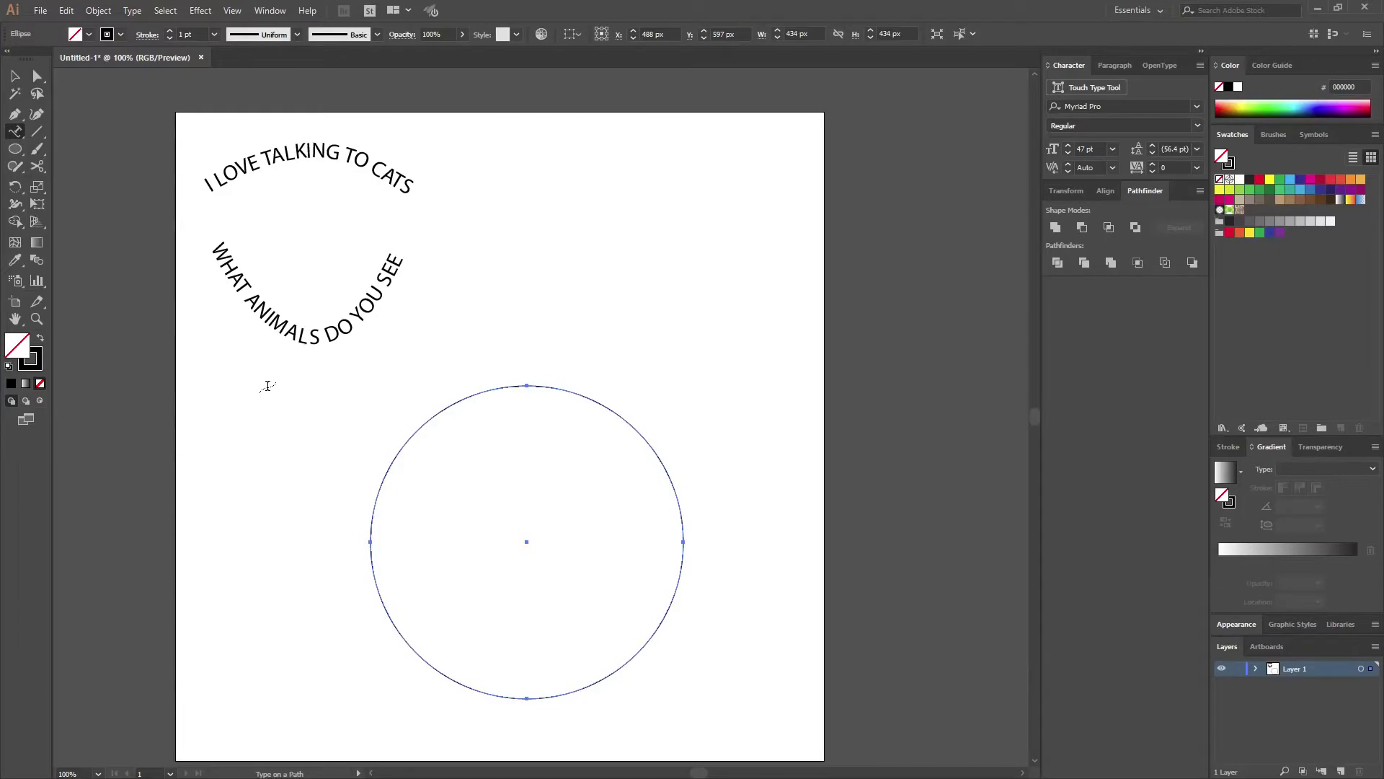
click(387, 465)
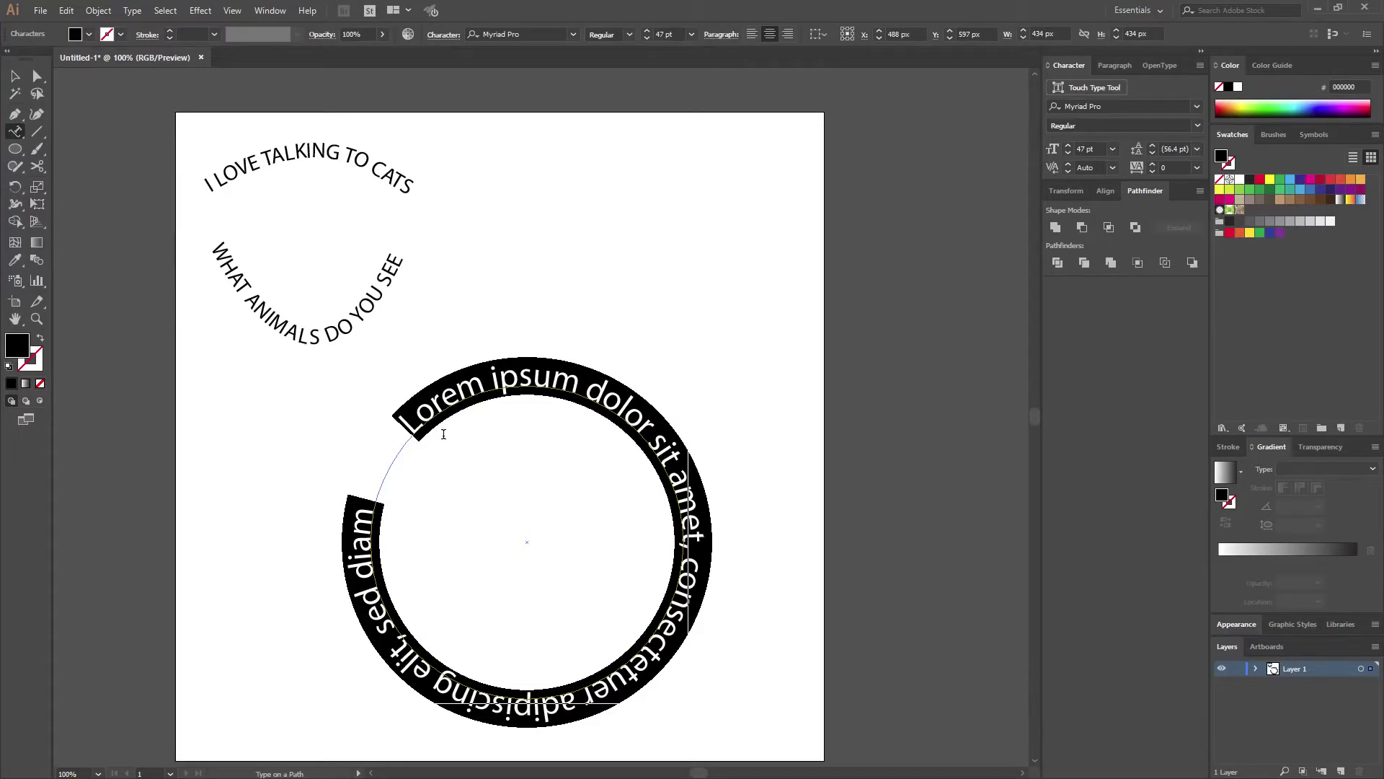
text(h)
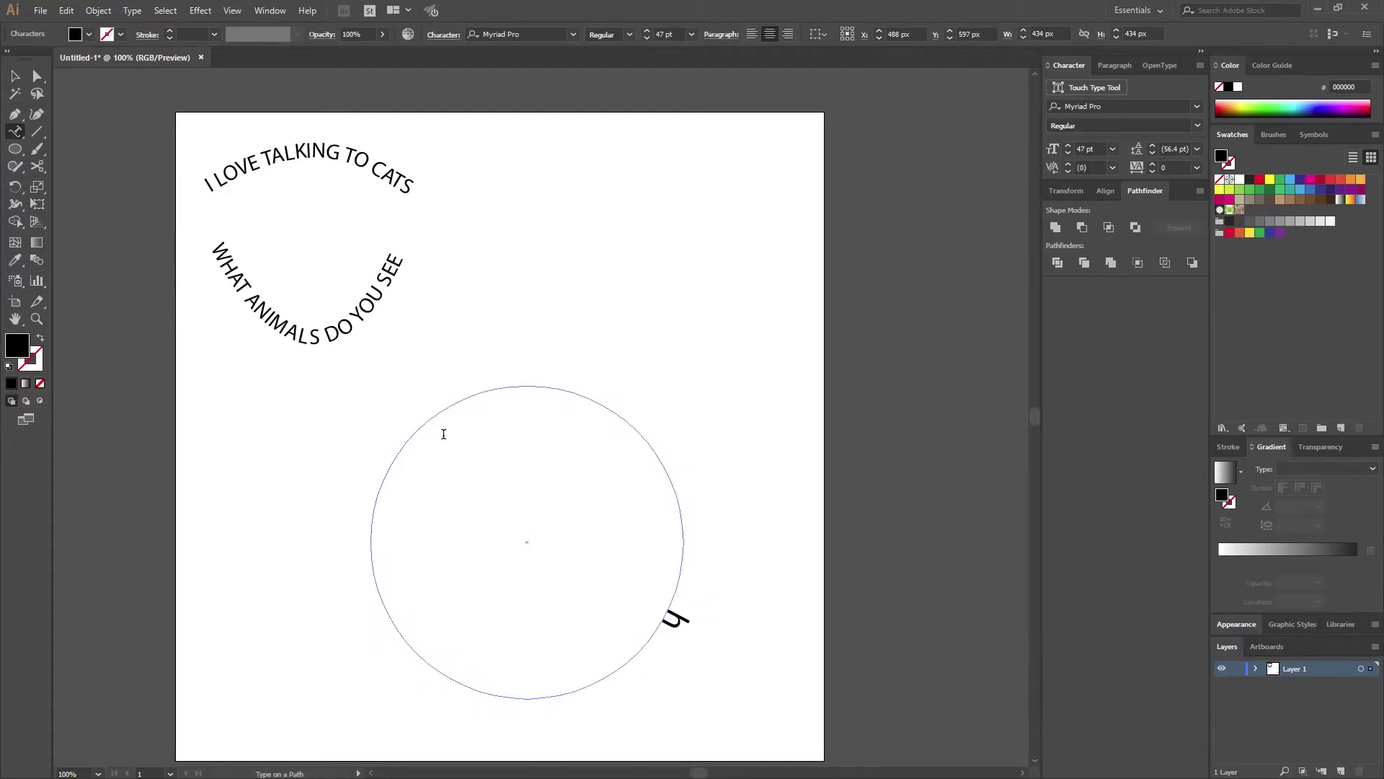
key(BackSpace)
text(I LOVE TALKING TO CATS)
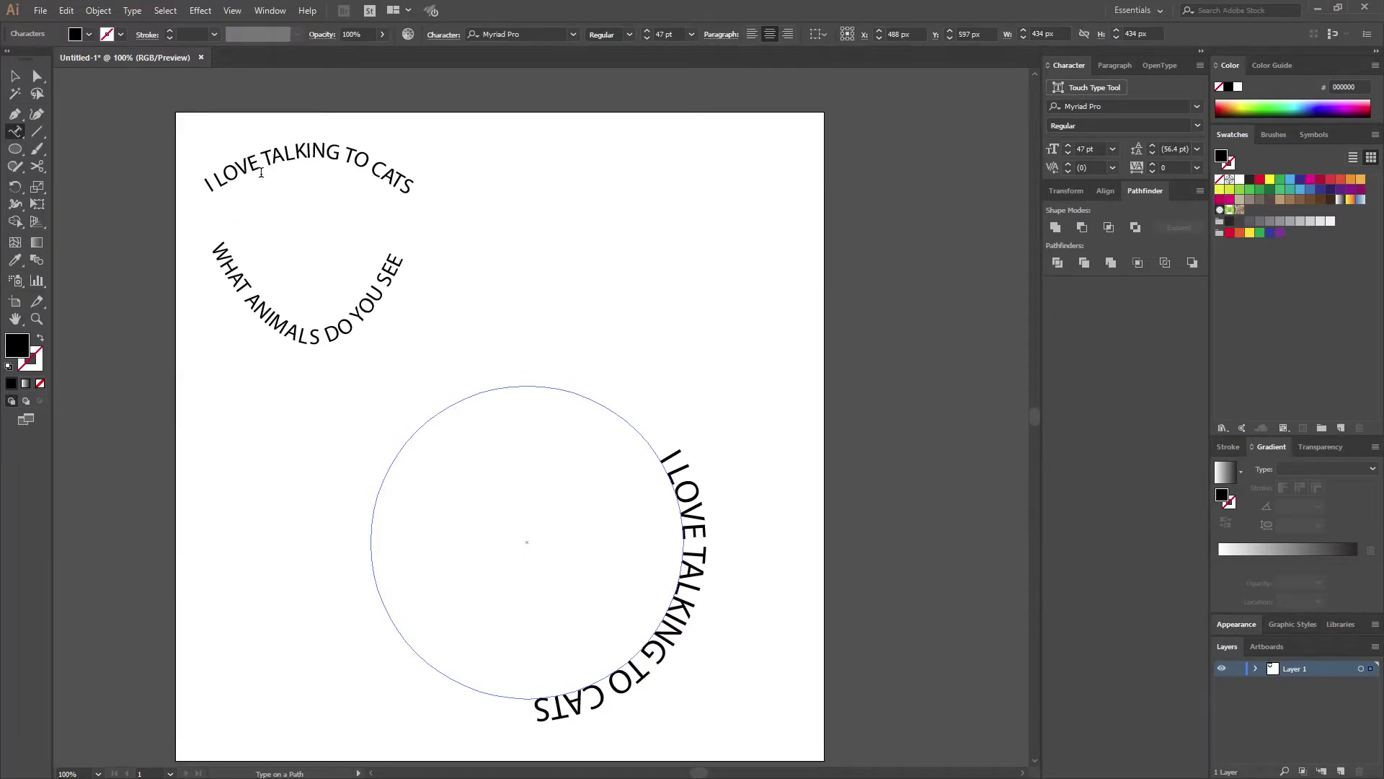
Slide the text along the circle until it is centred over the circle's top.
click(18, 78)
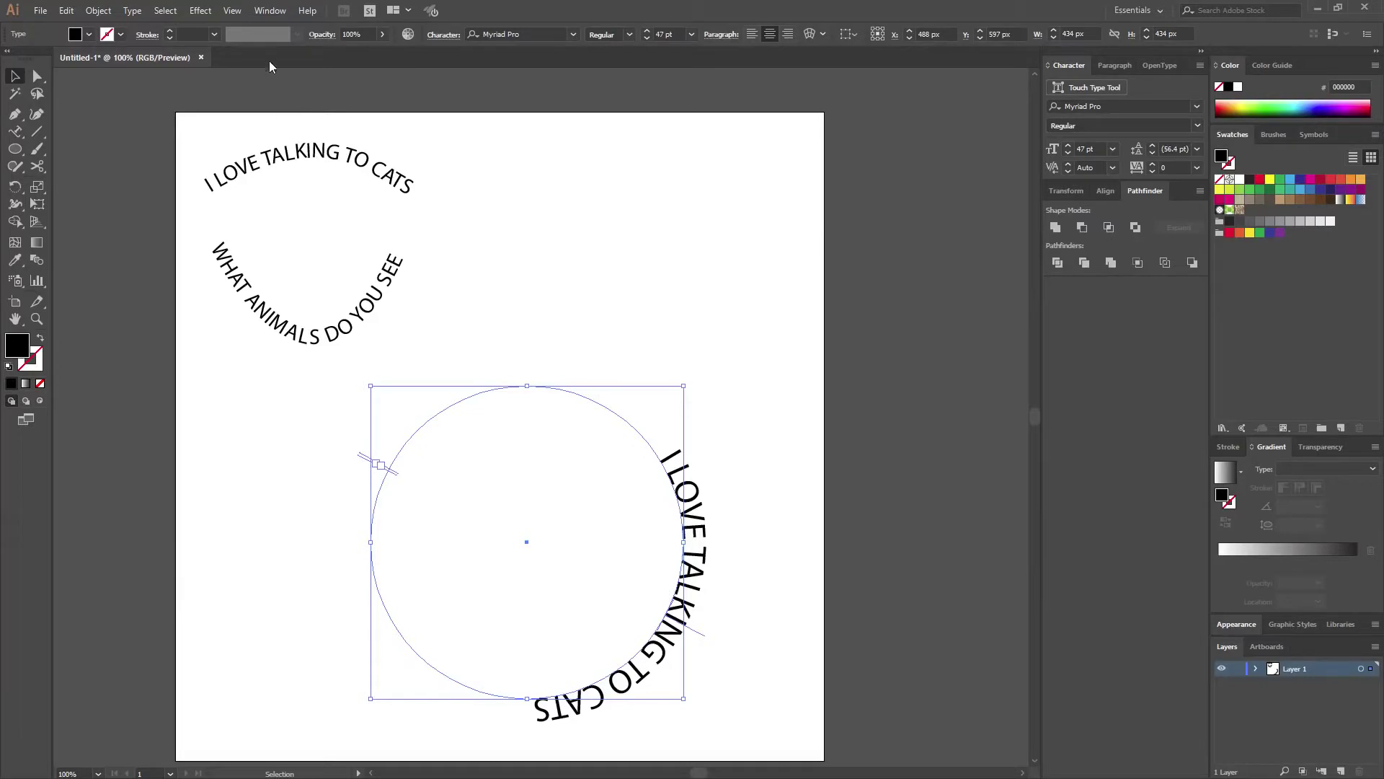
click(232, 11)
click(240, 11)
click(240, 11)
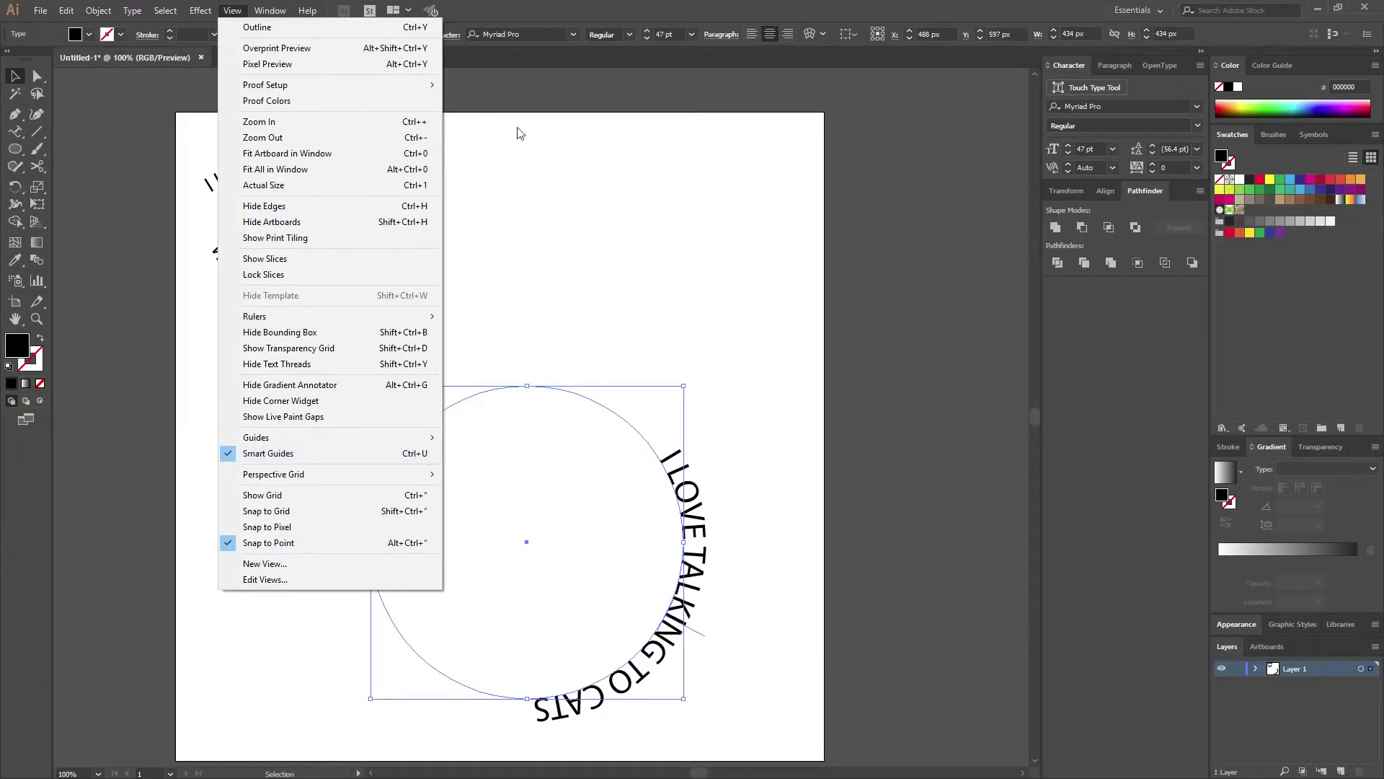
click(533, 7)
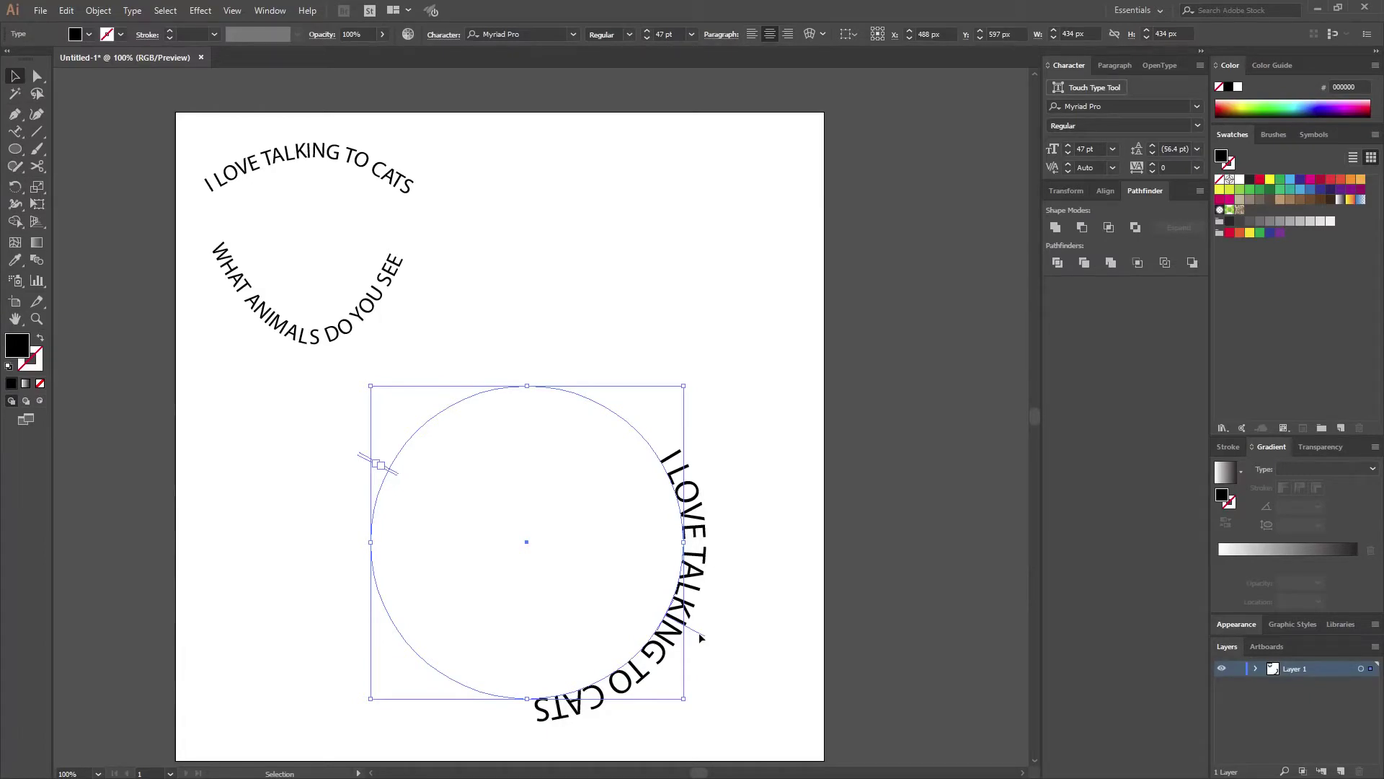
drag(698, 633, 528, 368)
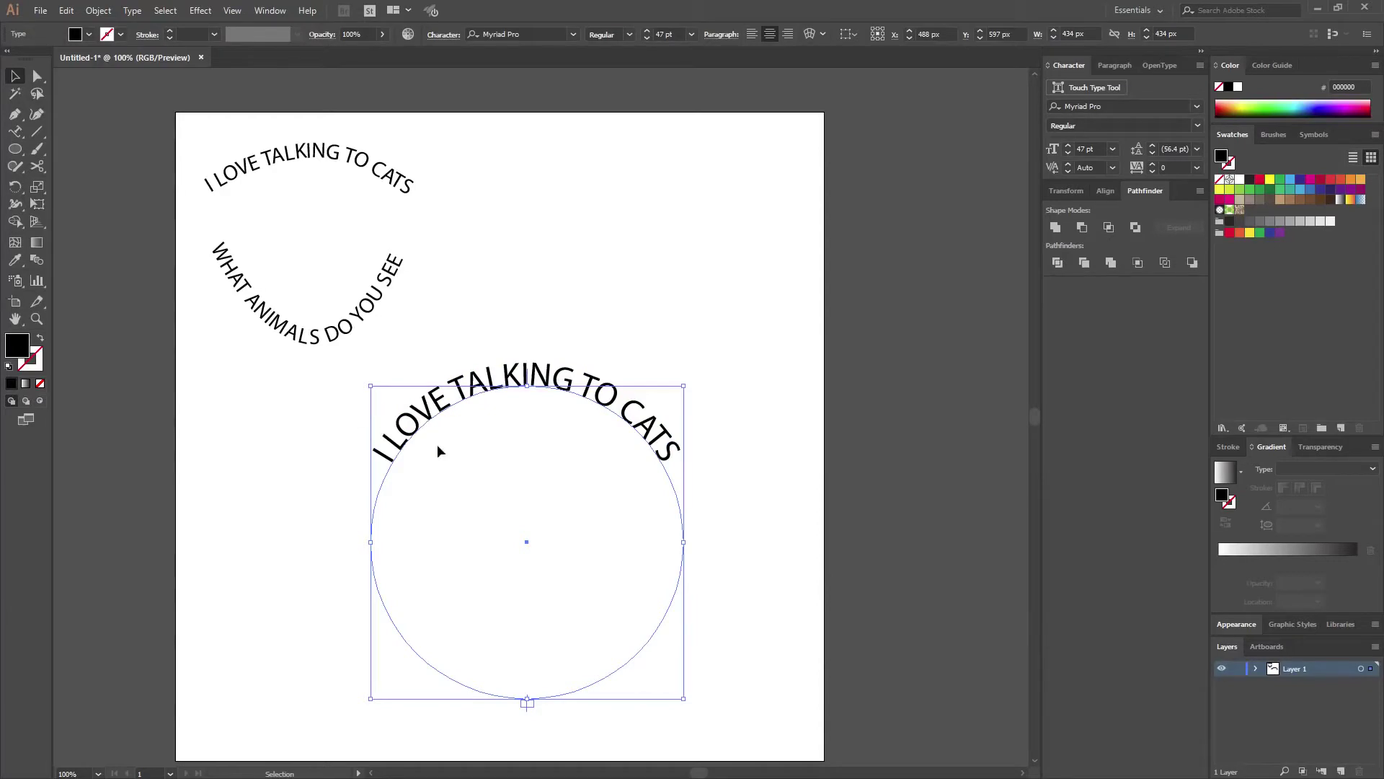
Switch the circle text's paragraph alignment to left and back to centre, and deselect the text.
click(14, 131)
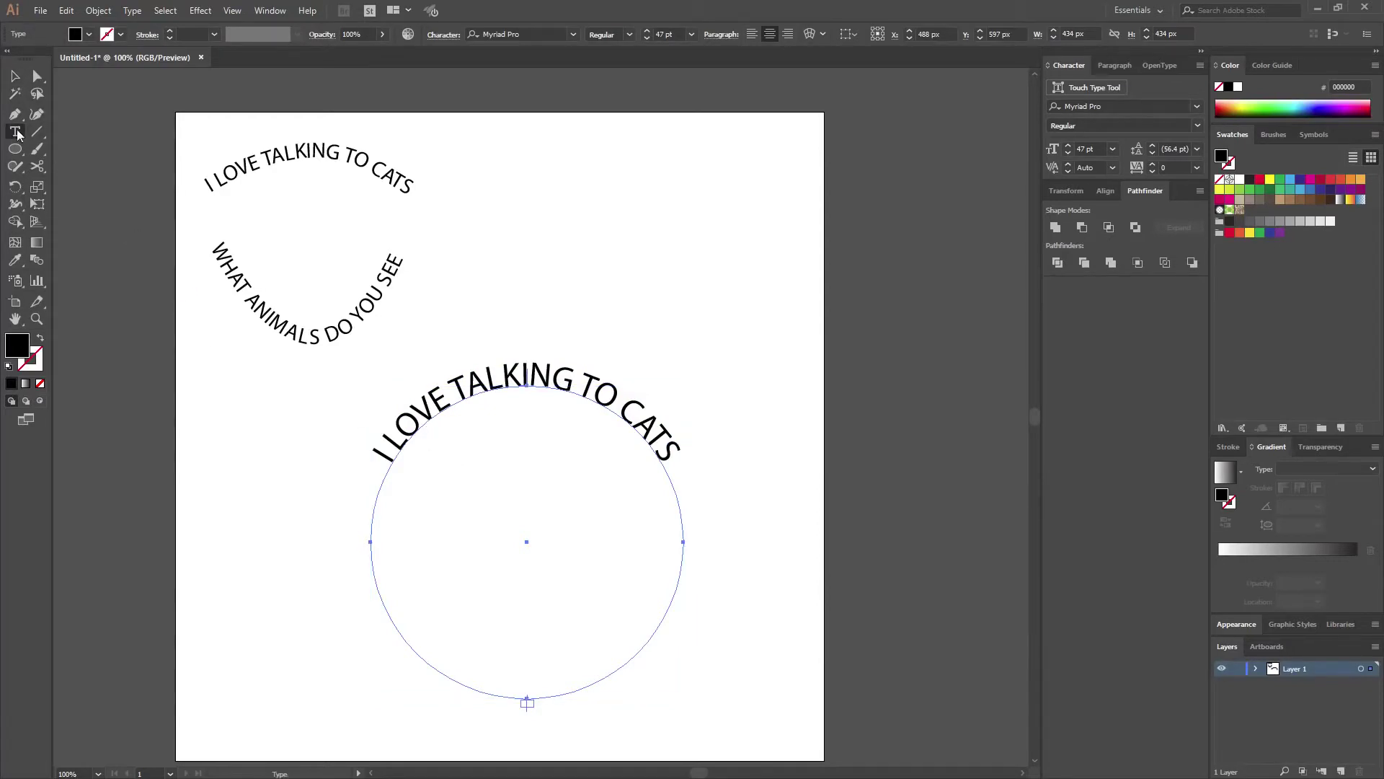
click(490, 376)
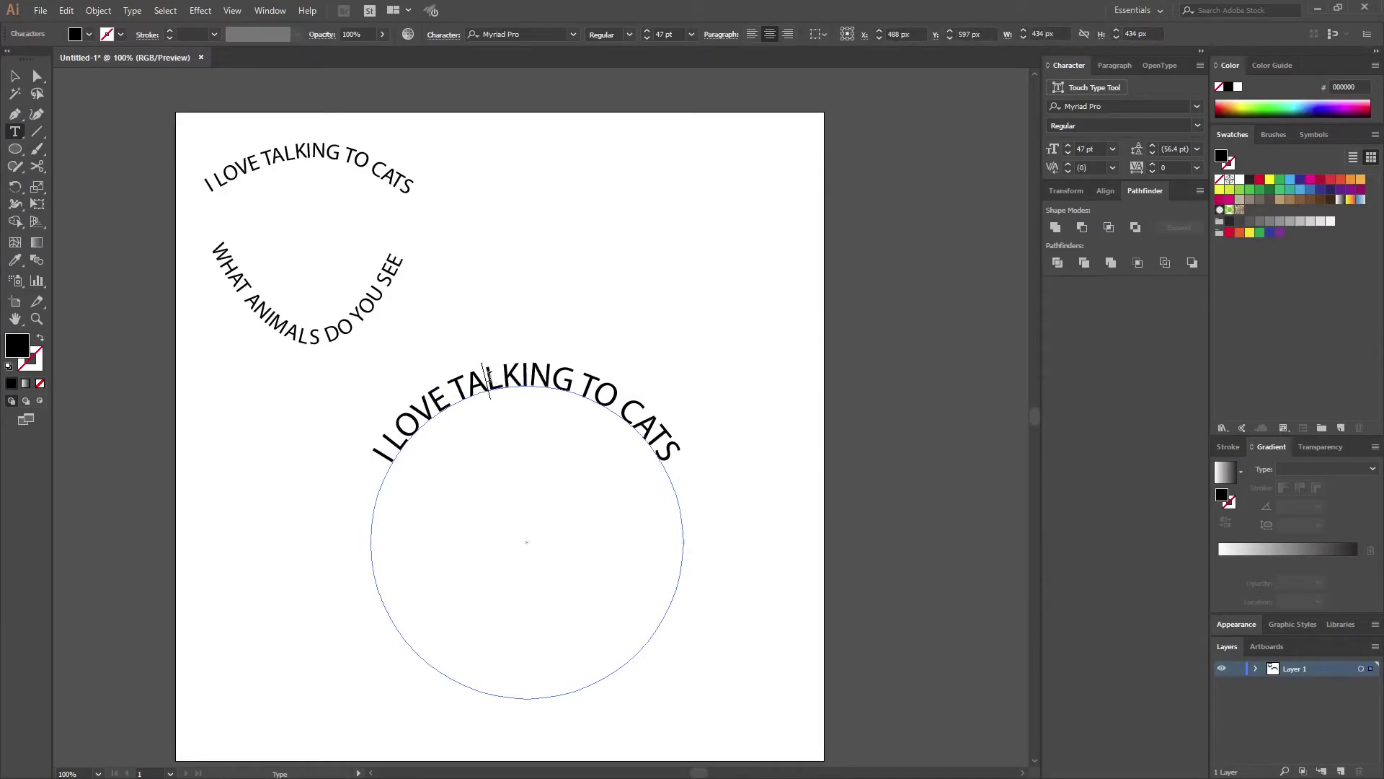
key(ctrl+a)
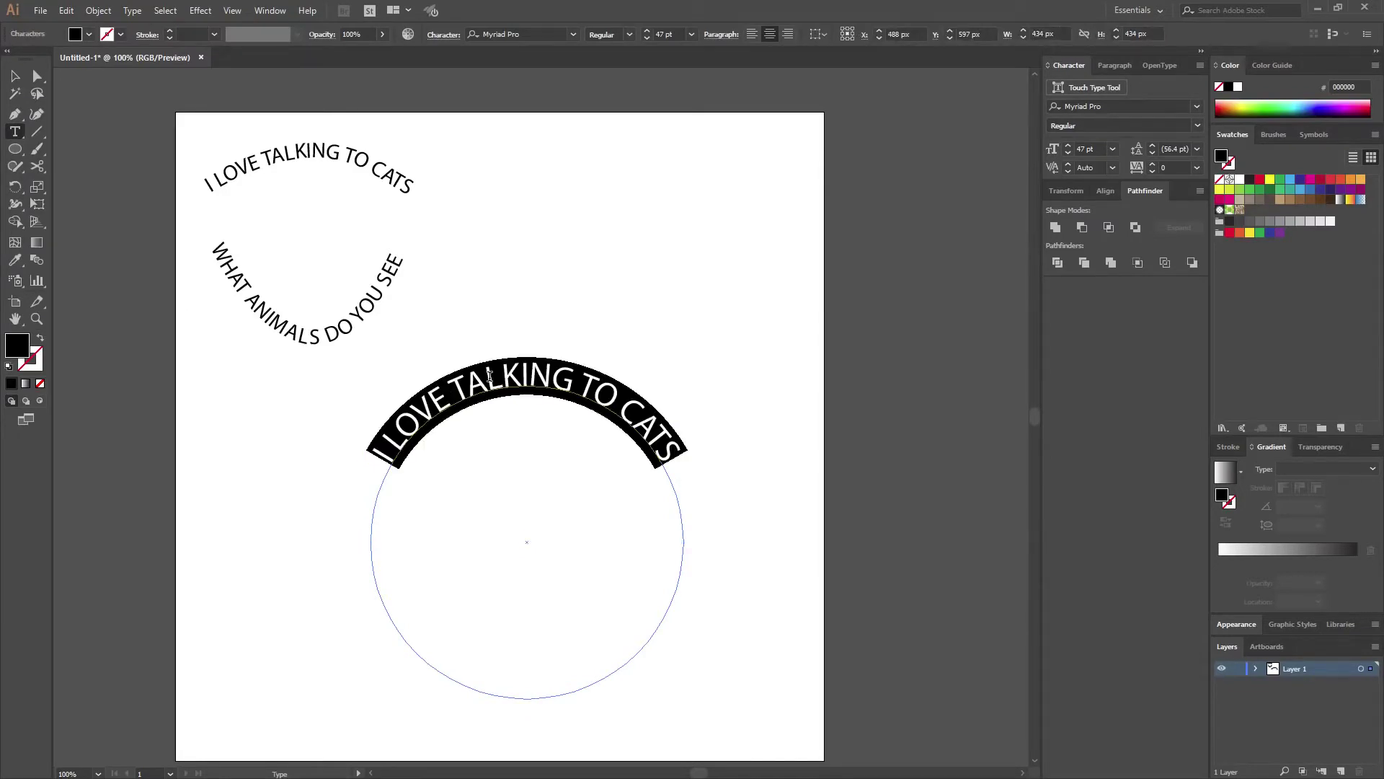
click(753, 34)
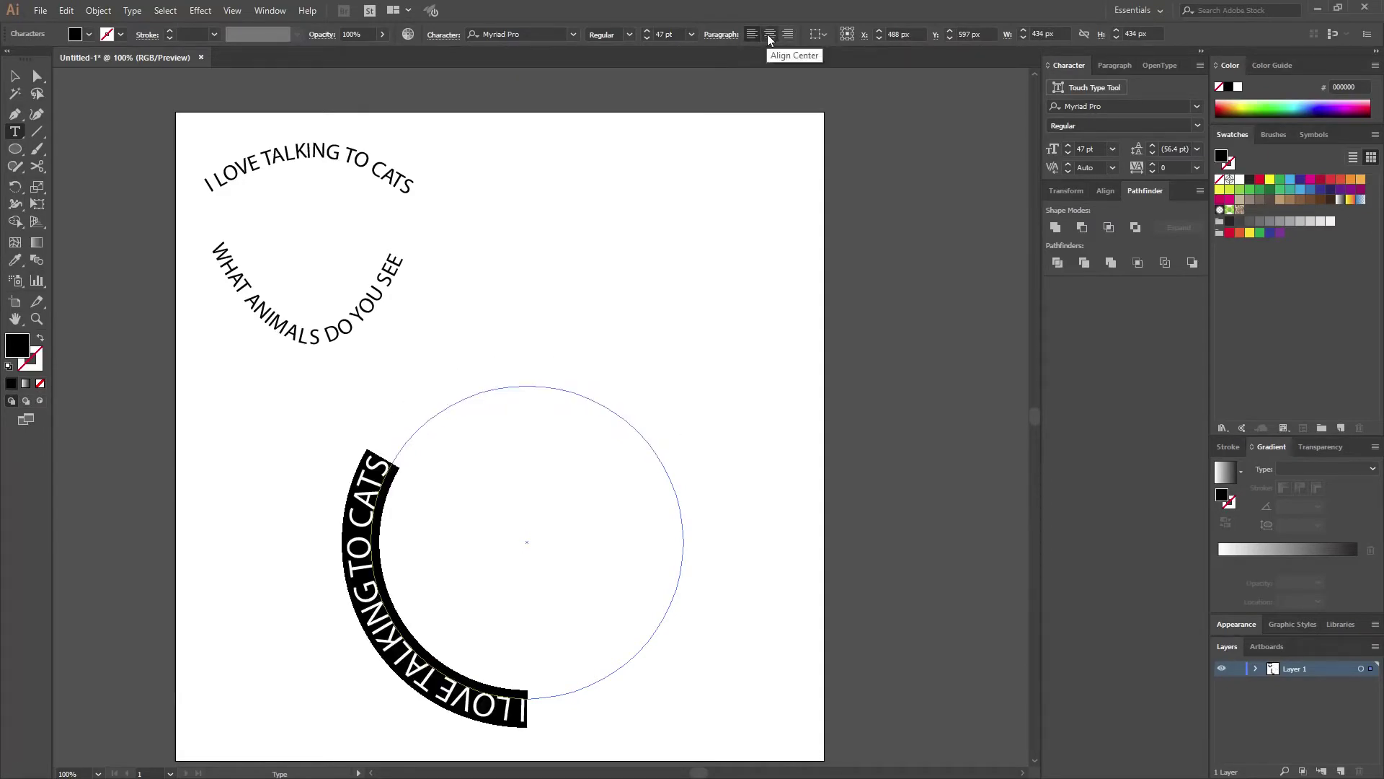
click(769, 35)
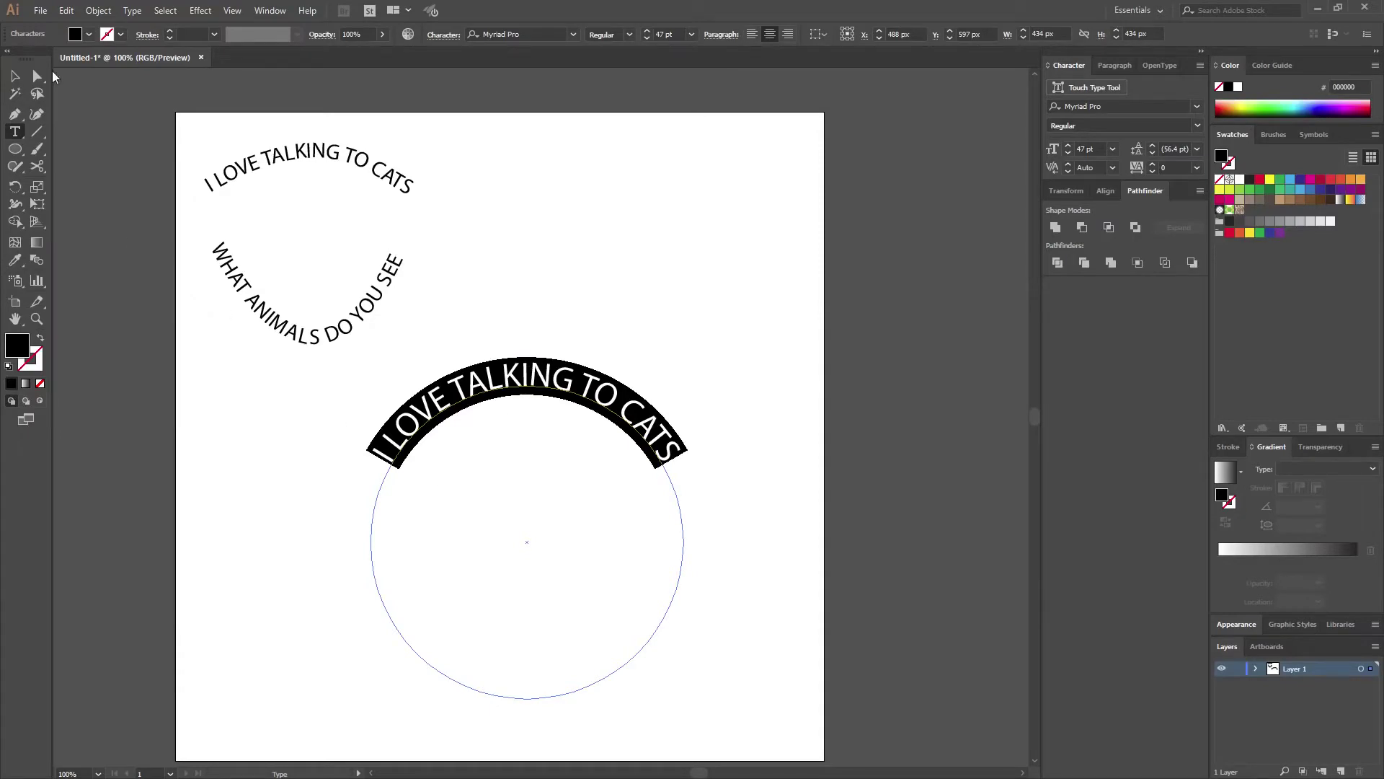
click(15, 75)
click(579, 277)
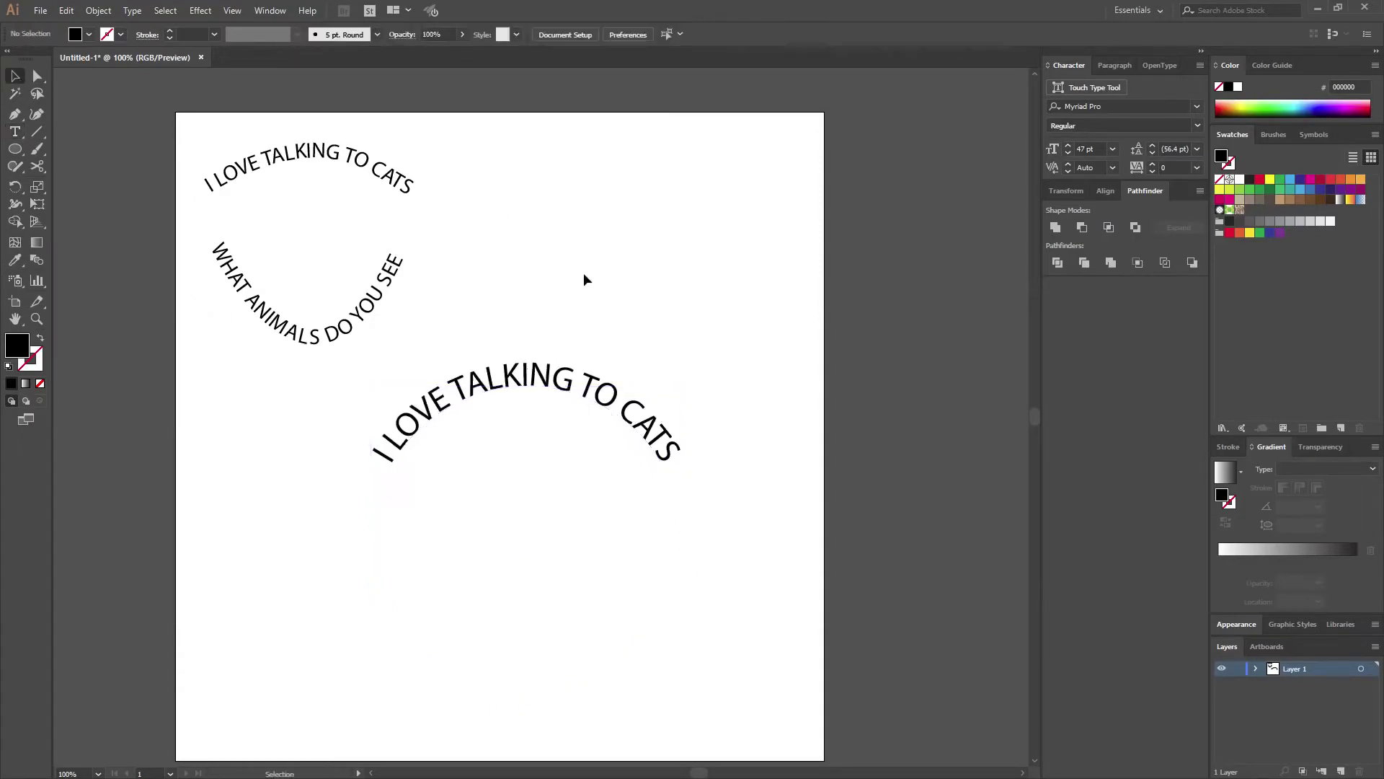
Duplicate the "I LOVE TALKING TO CATS" circle text and place the copy in the artboard's upper-right area.
click(511, 383)
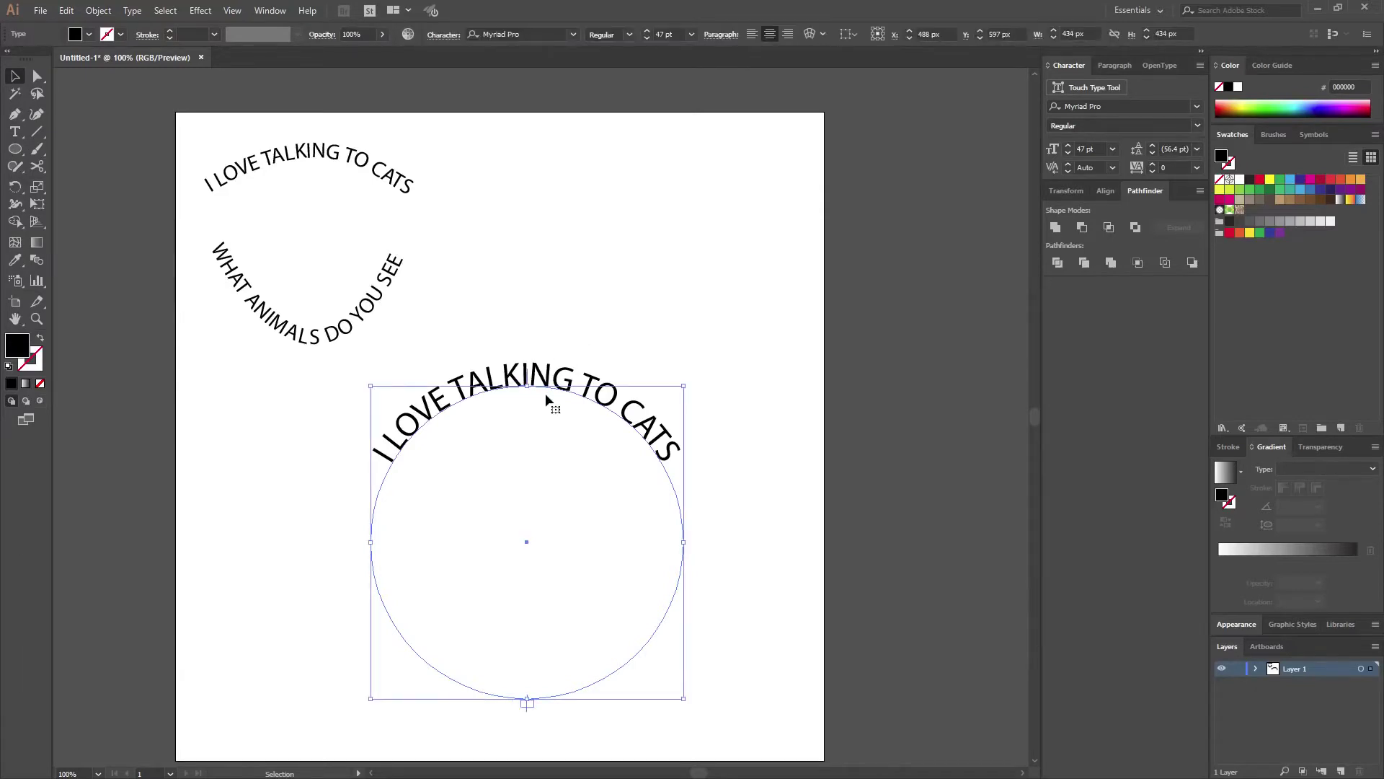
click(593, 332)
drag(640, 320, 467, 566)
drag(566, 400, 688, 188)
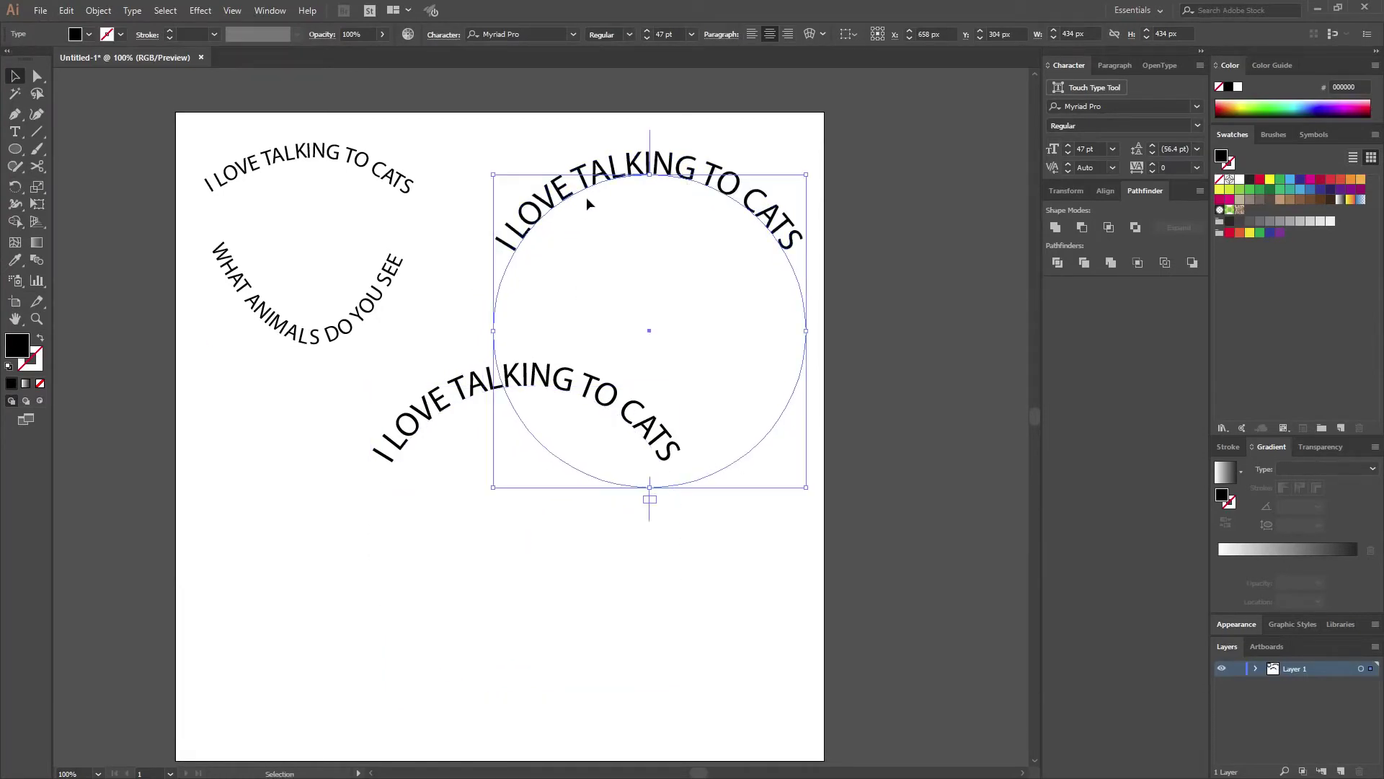
Replace the text on the duplicated circle with "WHAT ANIMALS DO YOU SEE".
key(t)
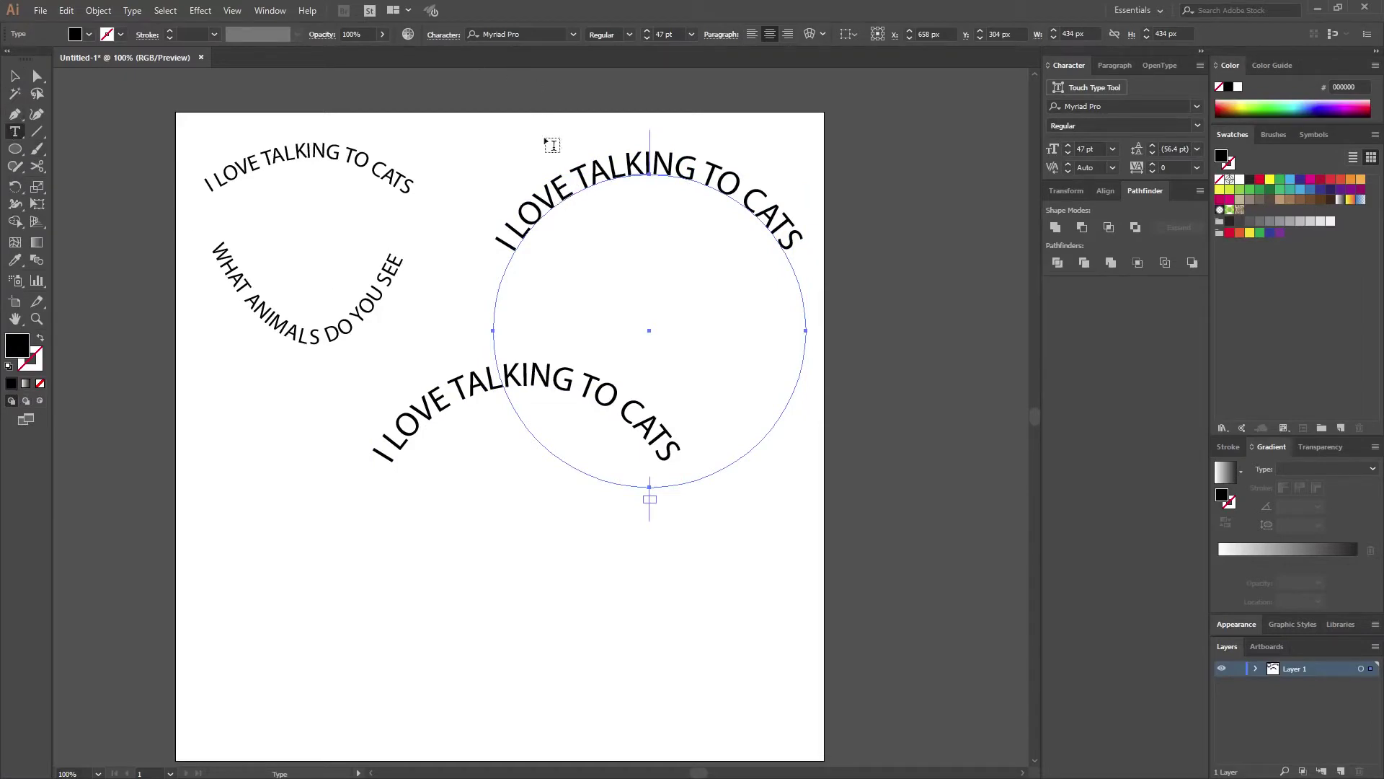
click(563, 182)
key(ctrl+a)
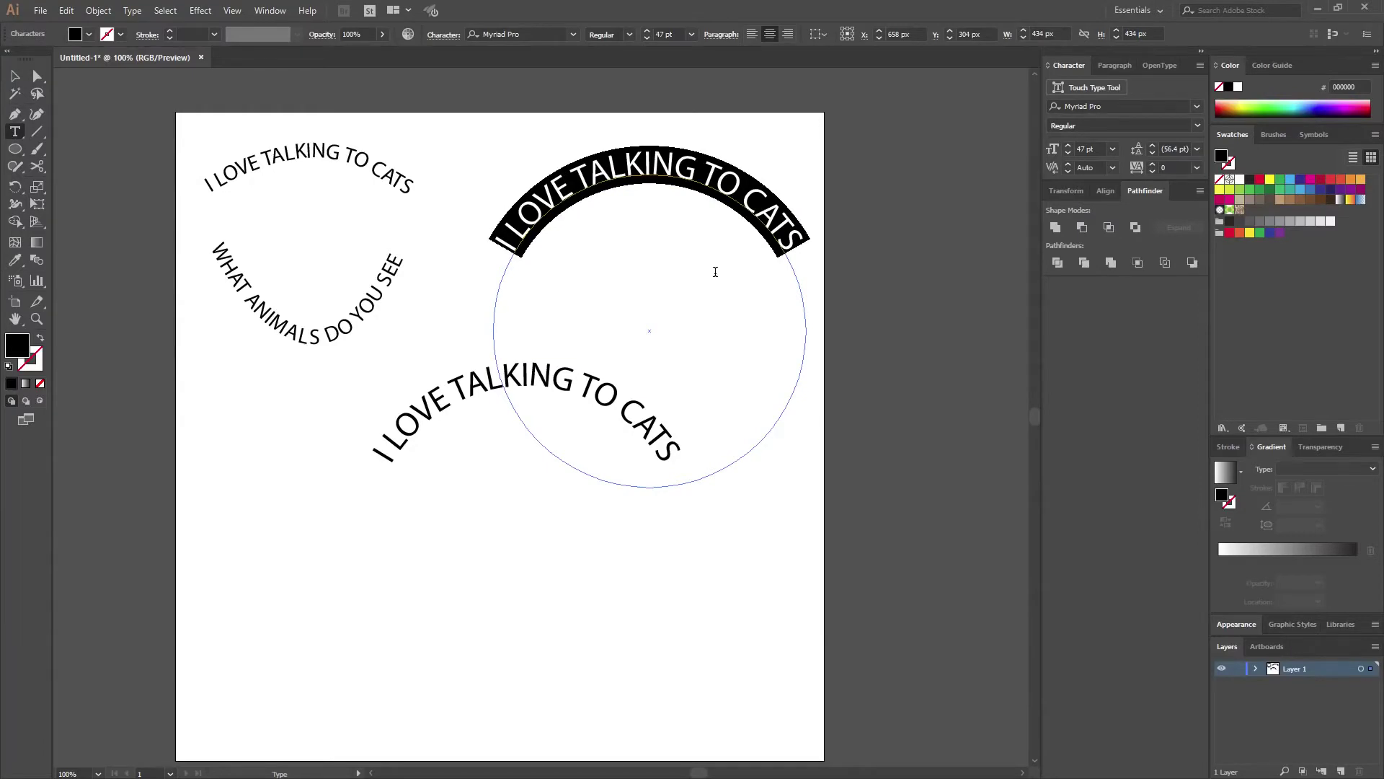
text(WHAT AN)
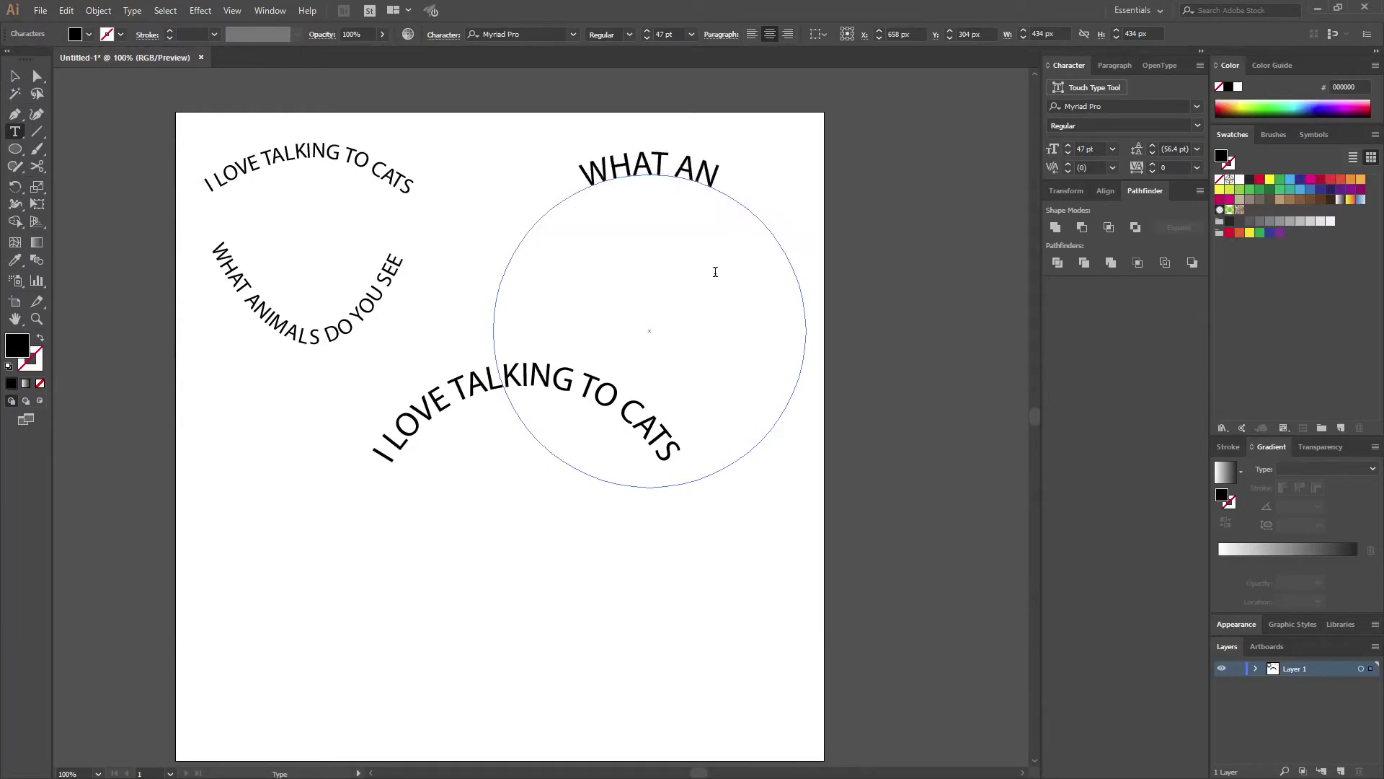
text(IMALS DO YOU SEE)
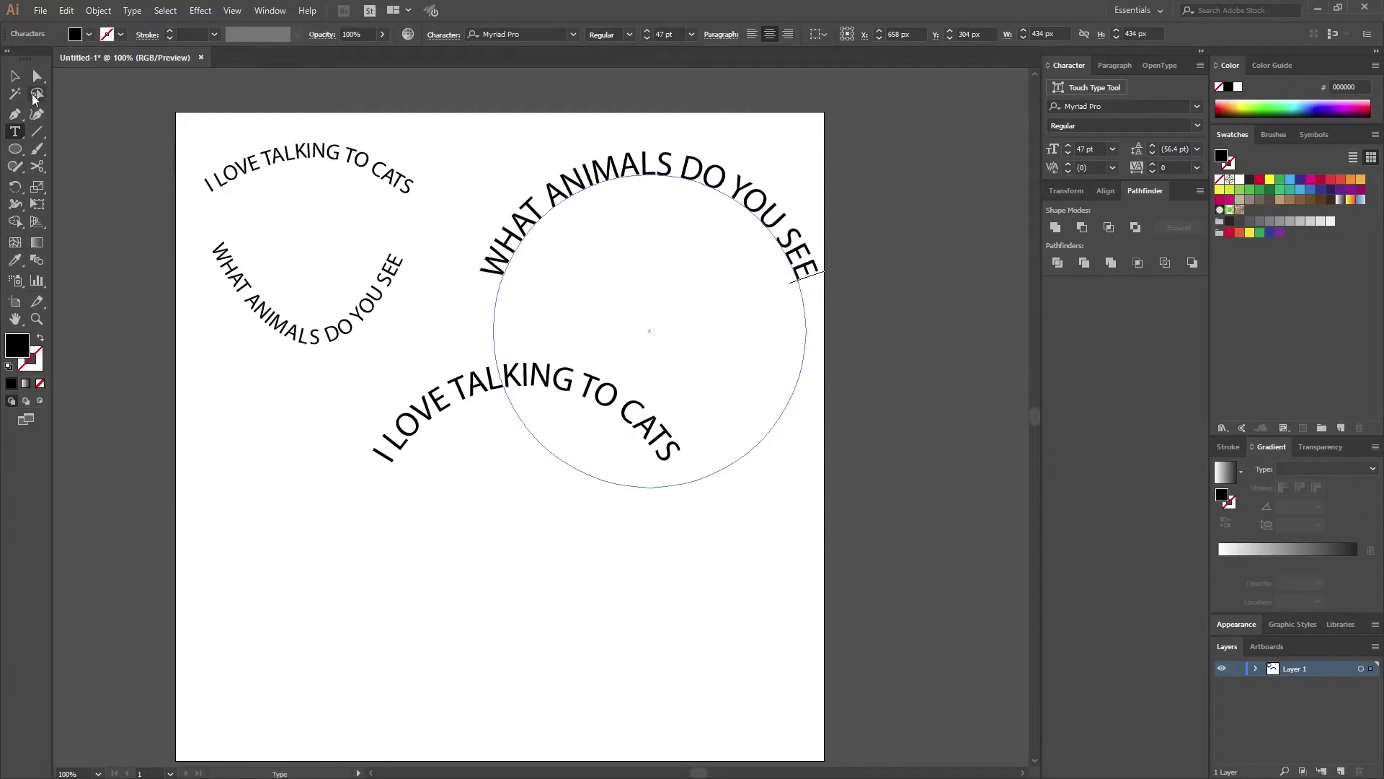
Slide "WHAT ANIMALS DO YOU SEE" around its circle until it is centred at the circle's bottom.
click(14, 76)
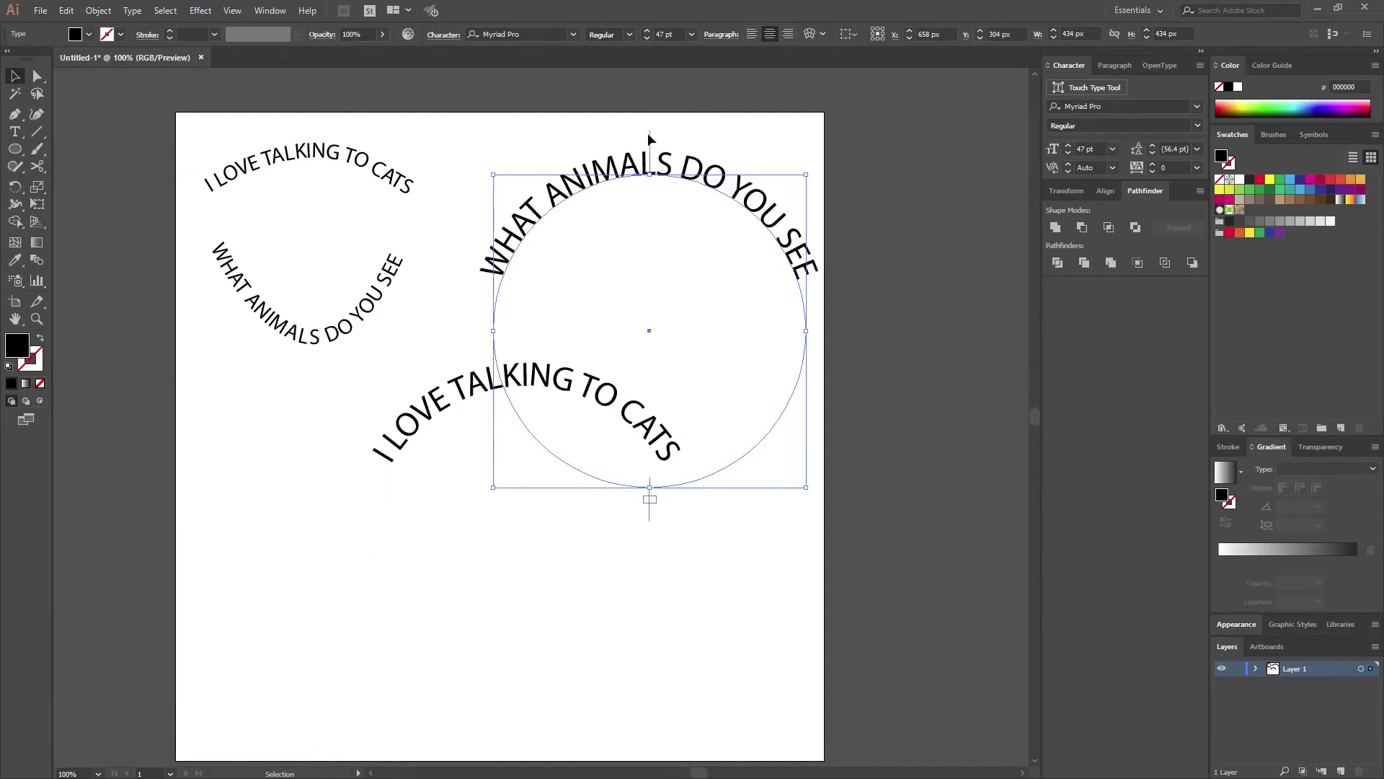
drag(651, 139, 651, 521)
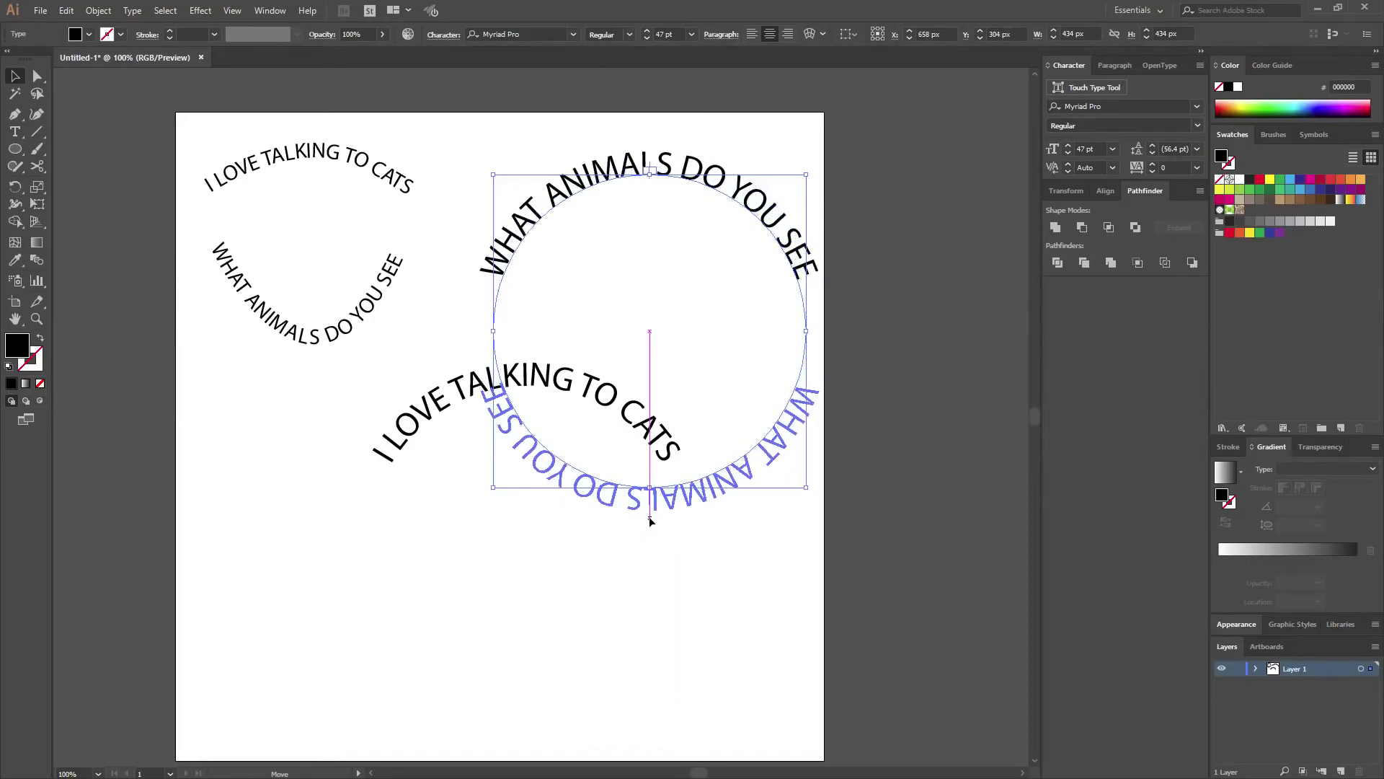
drag(651, 521, 648, 516)
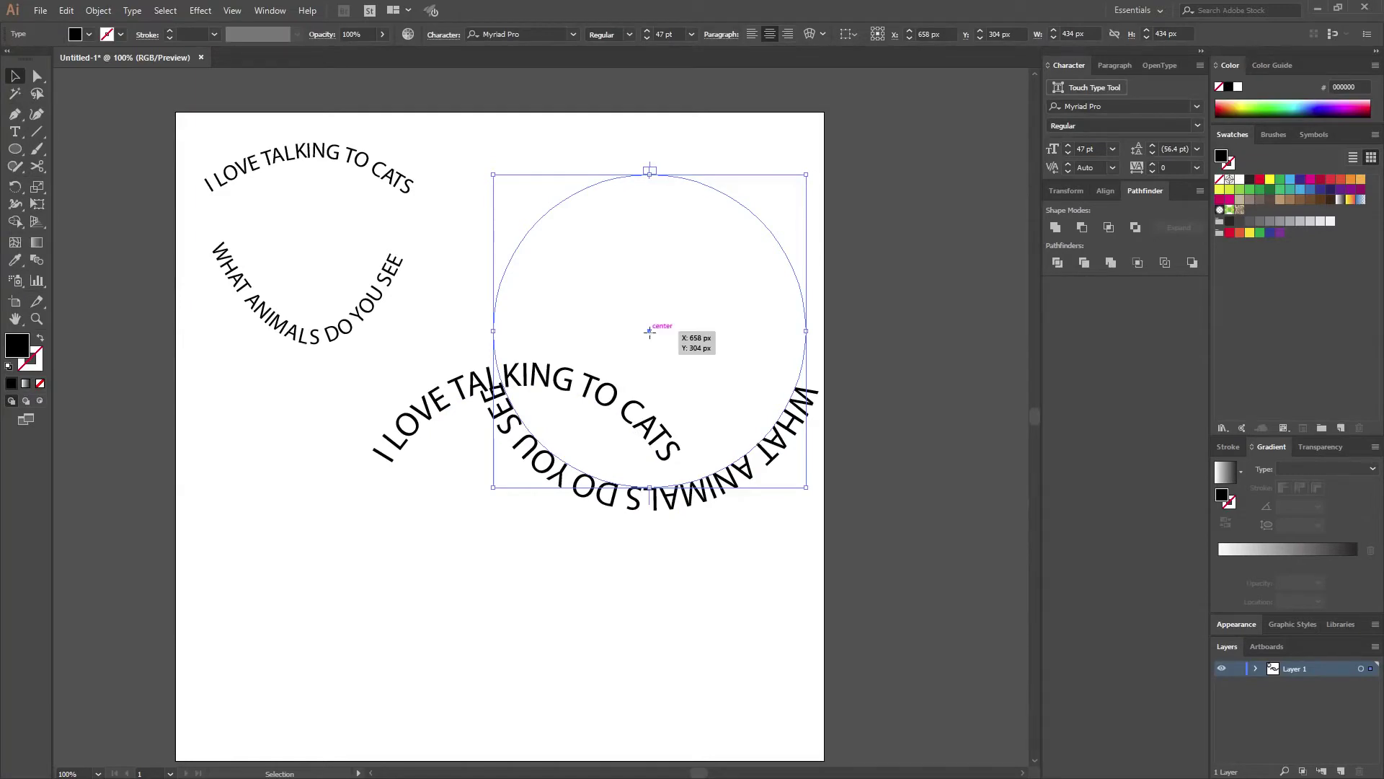
Move the "WHAT ANIMALS DO YOU SEE" circle so its centre coincides with the first circle's centre, and deselect it.
drag(649, 332, 529, 545)
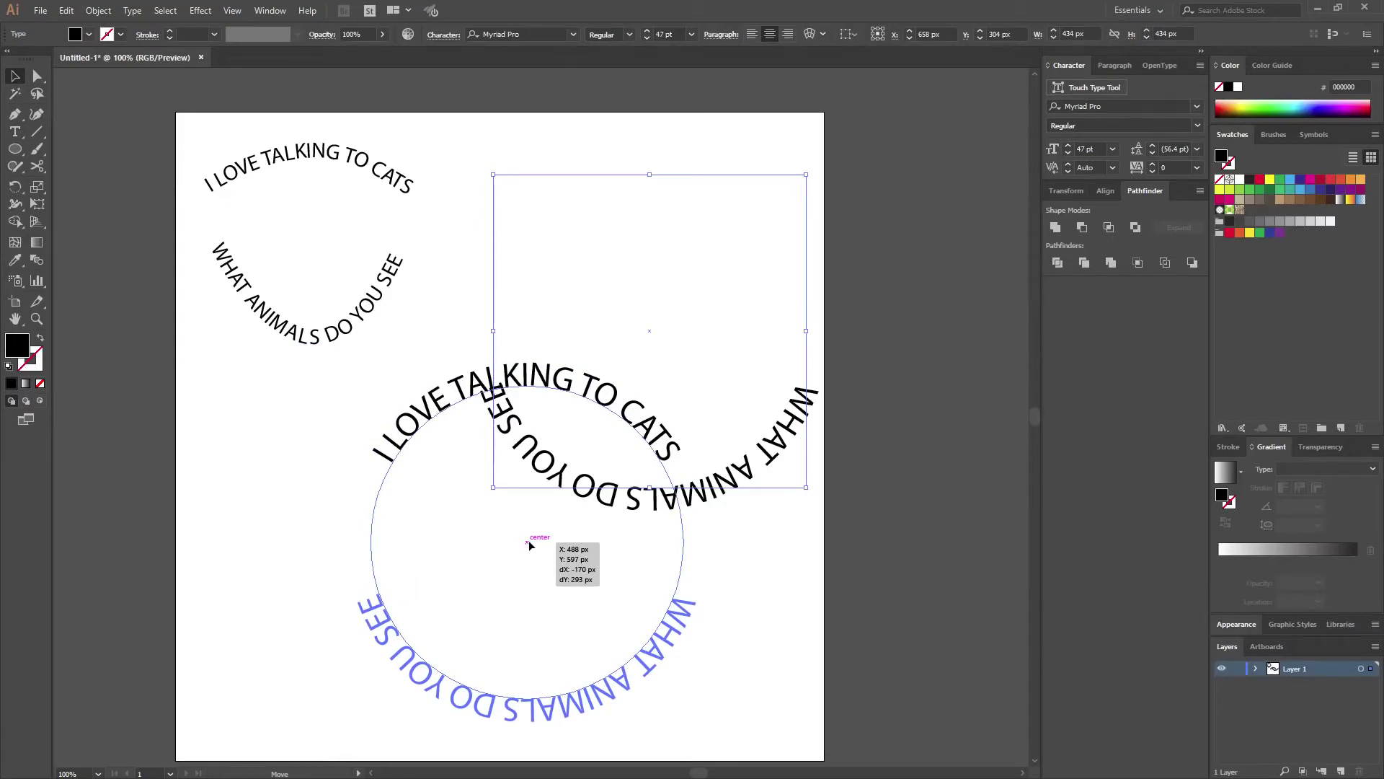
drag(529, 545, 530, 545)
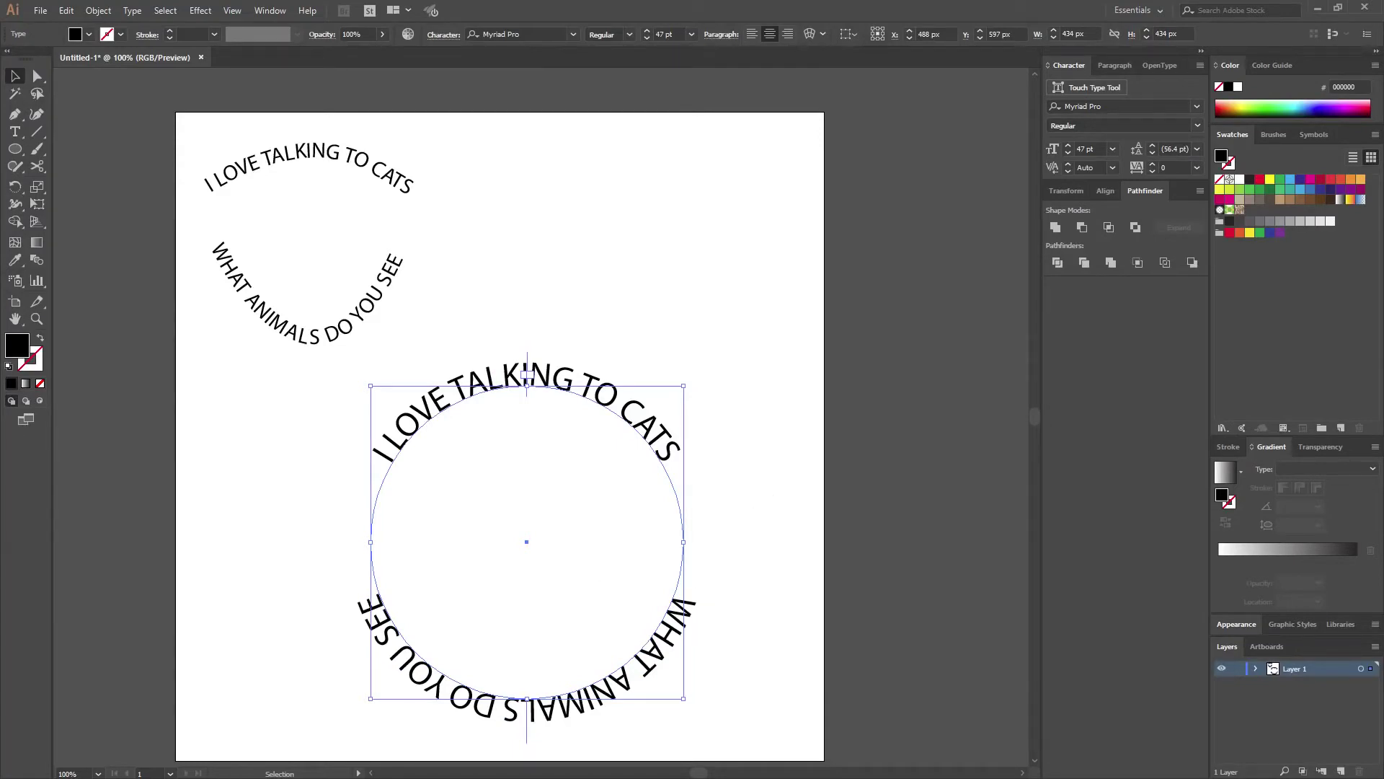
click(752, 528)
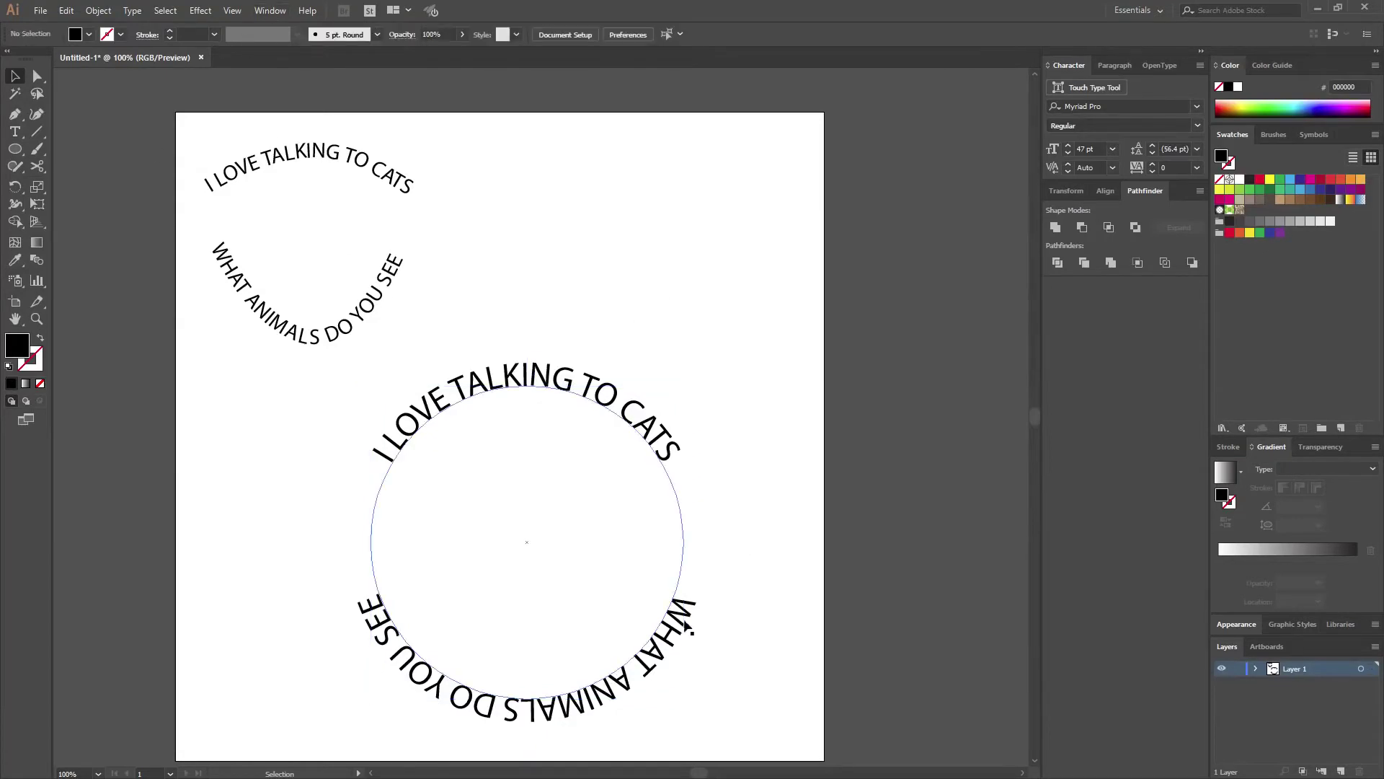
Flip "WHAT ANIMALS DO YOU SEE" to the inside of its circle in Type on a Path Options, with preview enabled.
click(682, 628)
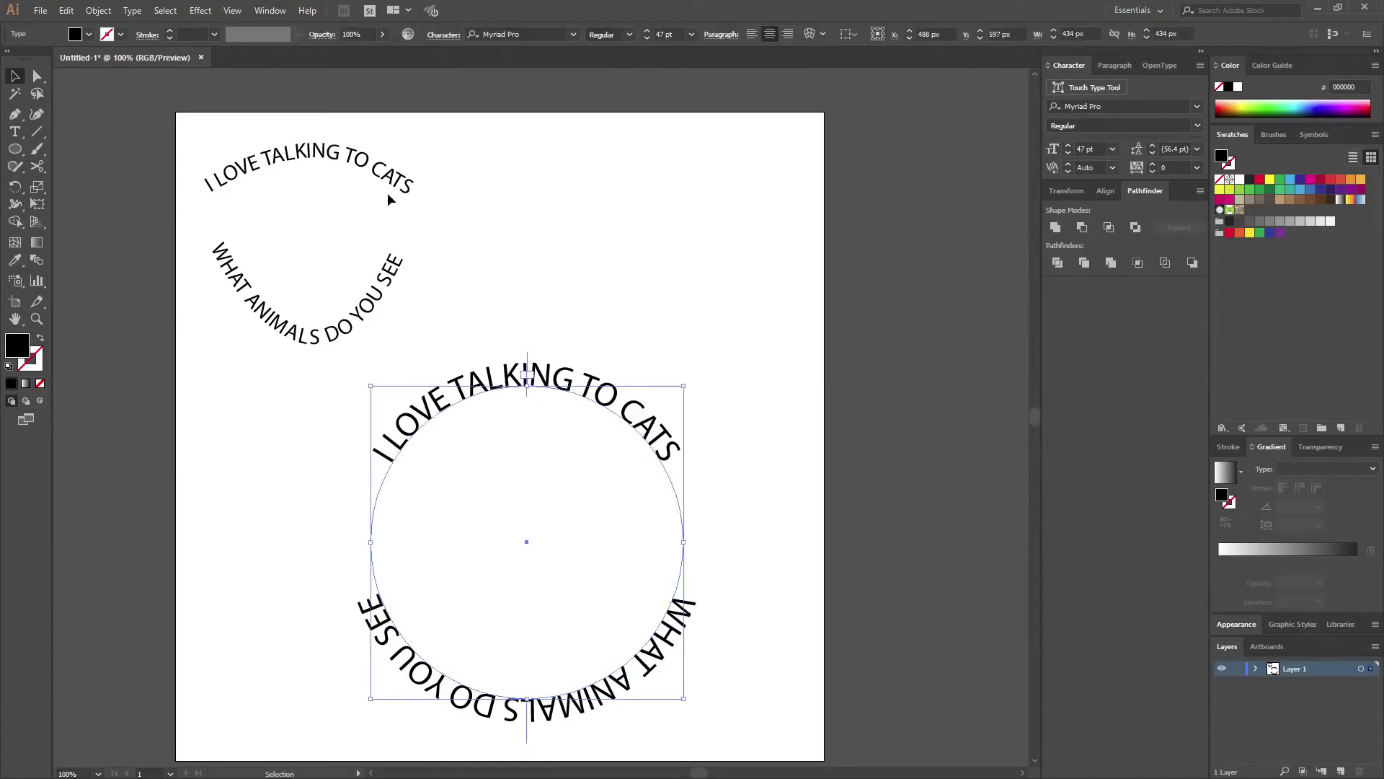
click(132, 10)
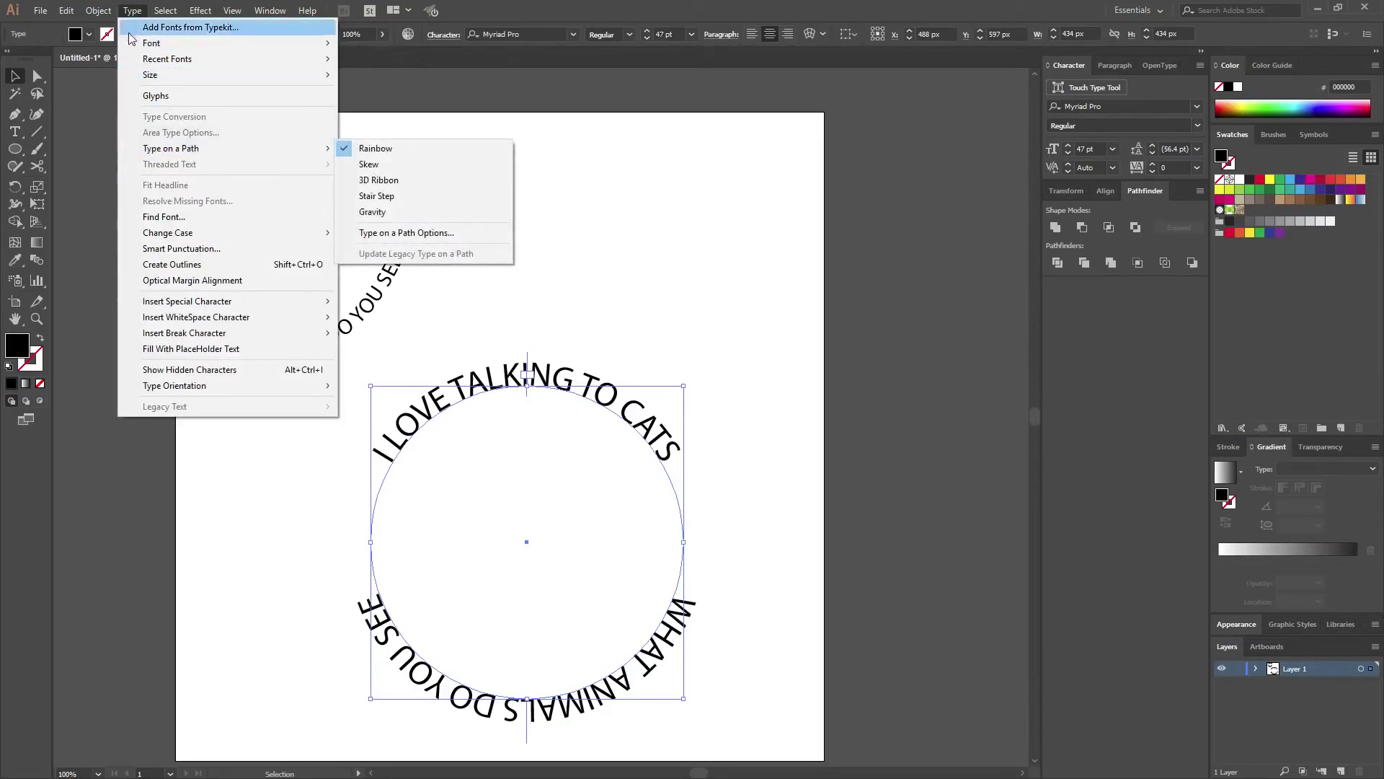
click(132, 10)
click(132, 10)
mouse_move(170, 150)
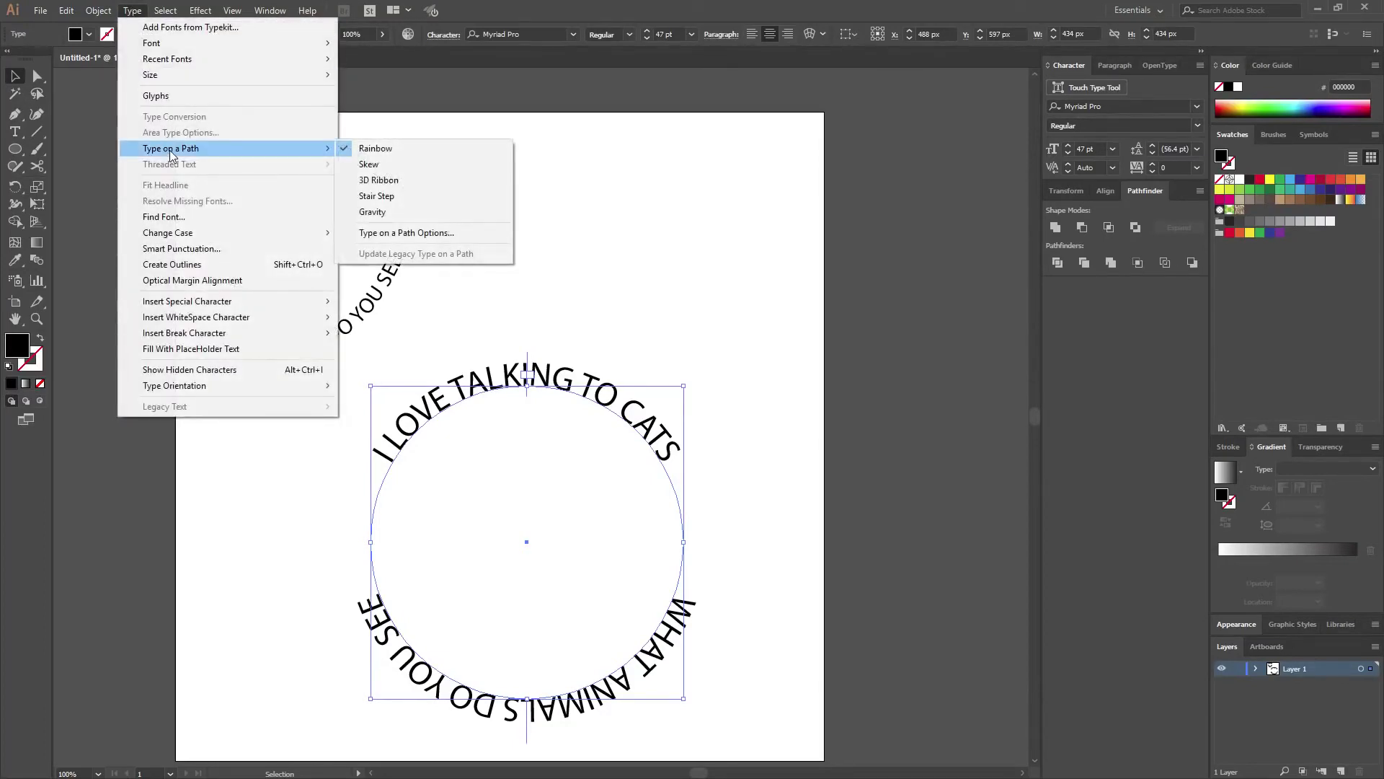
click(395, 232)
drag(665, 318, 622, 168)
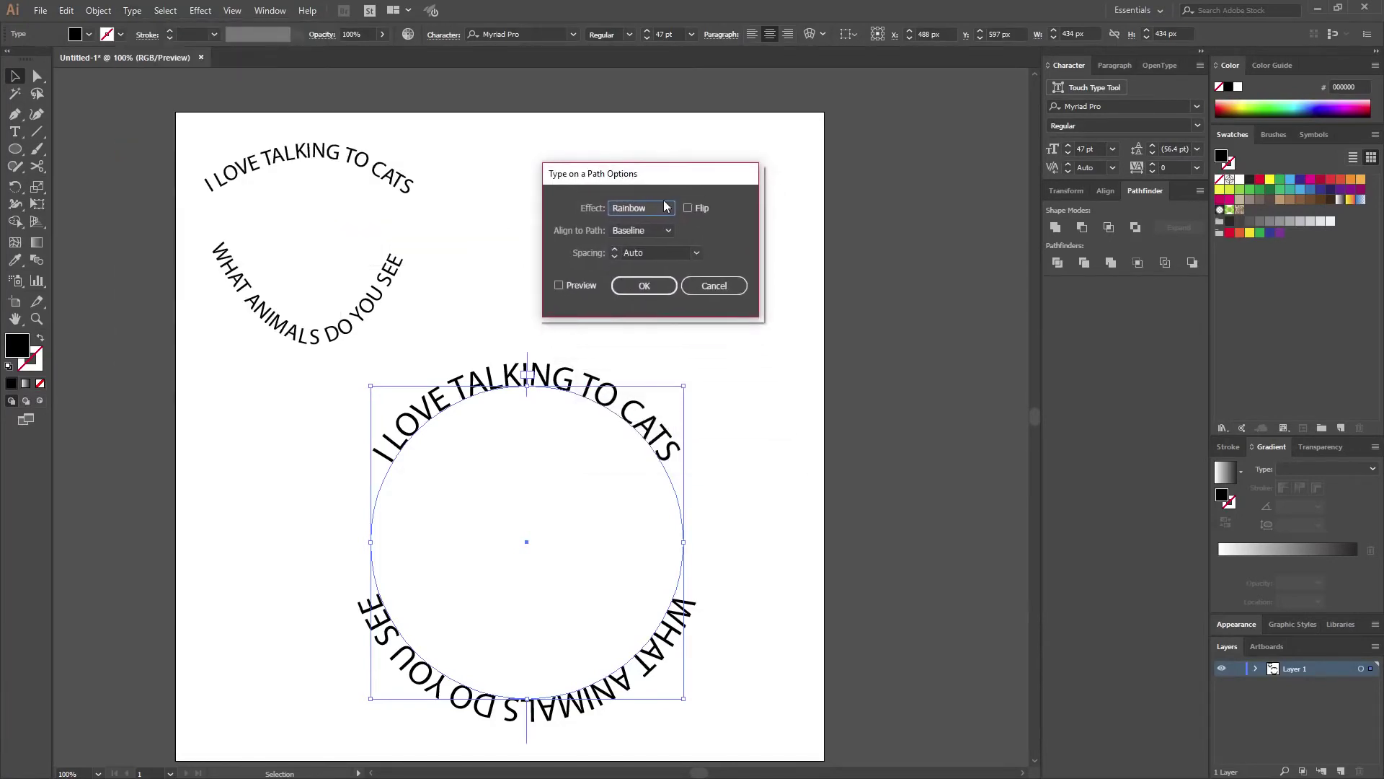
click(559, 286)
click(689, 208)
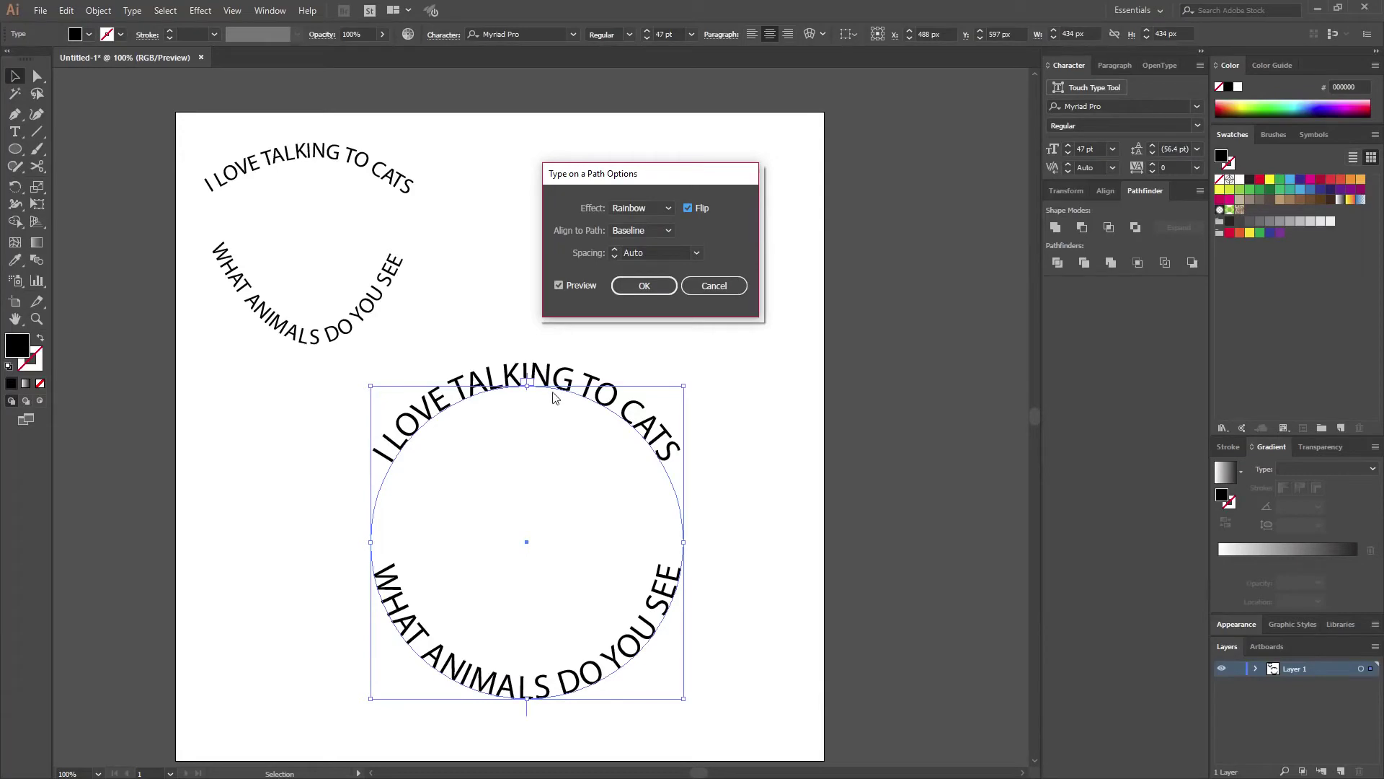
Align "WHAT ANIMALS DO YOU SEE" to its path by Ascender, apply the options and deselect the text.
click(628, 236)
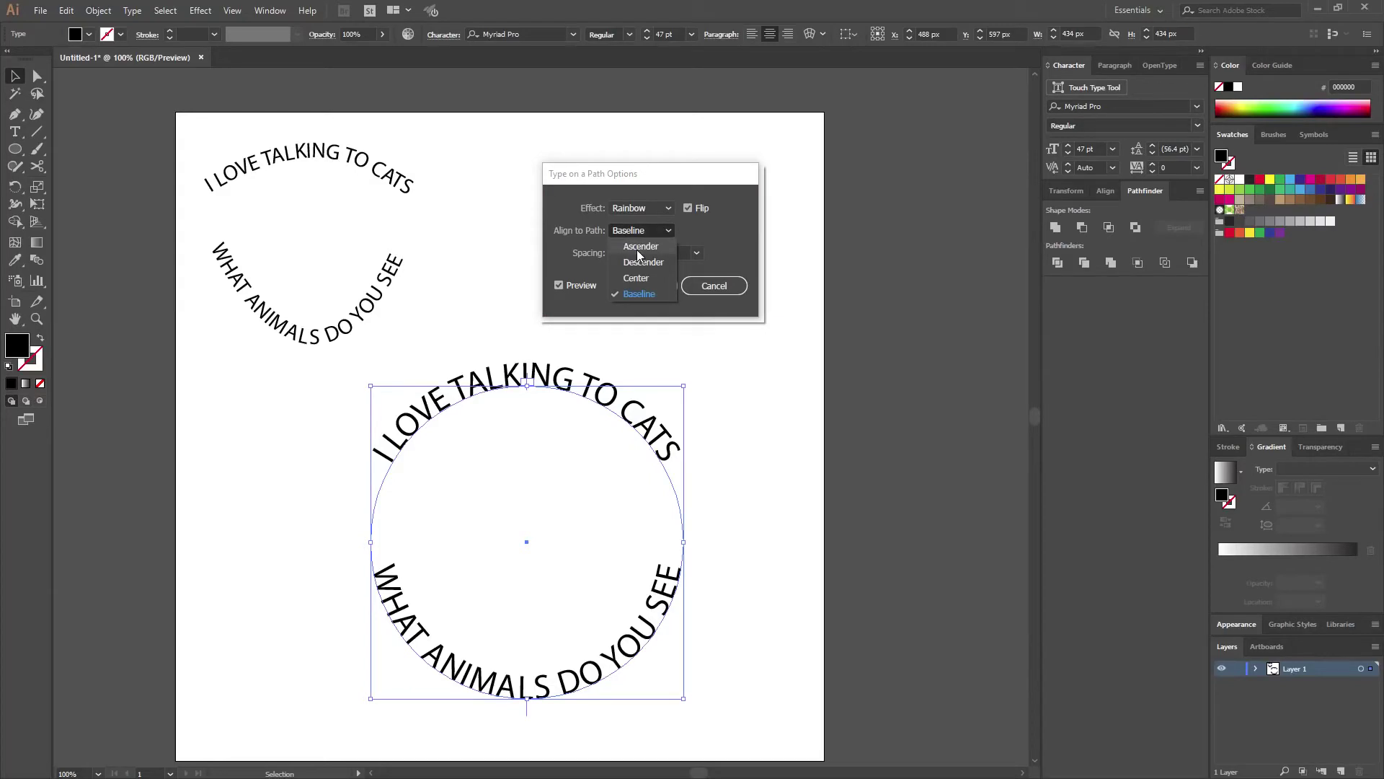
click(638, 248)
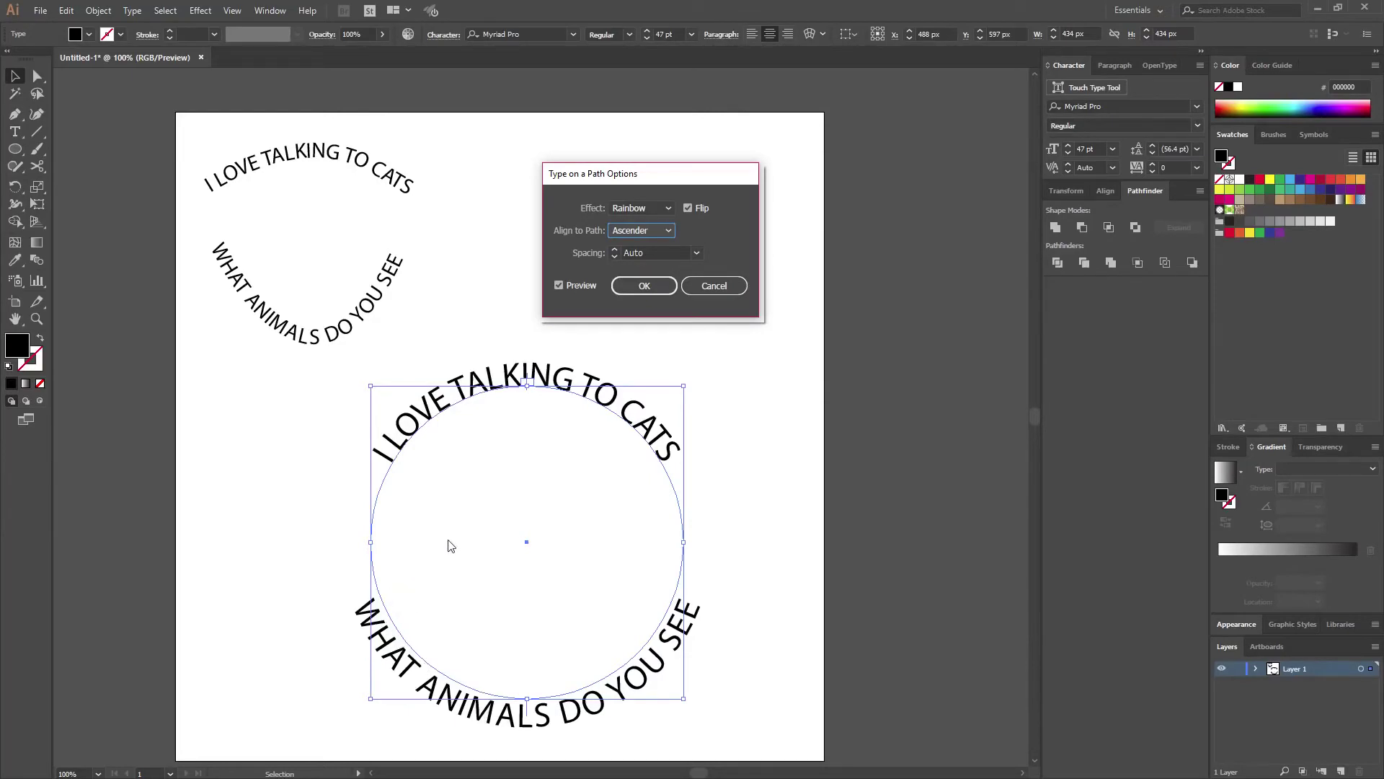
click(639, 289)
click(749, 306)
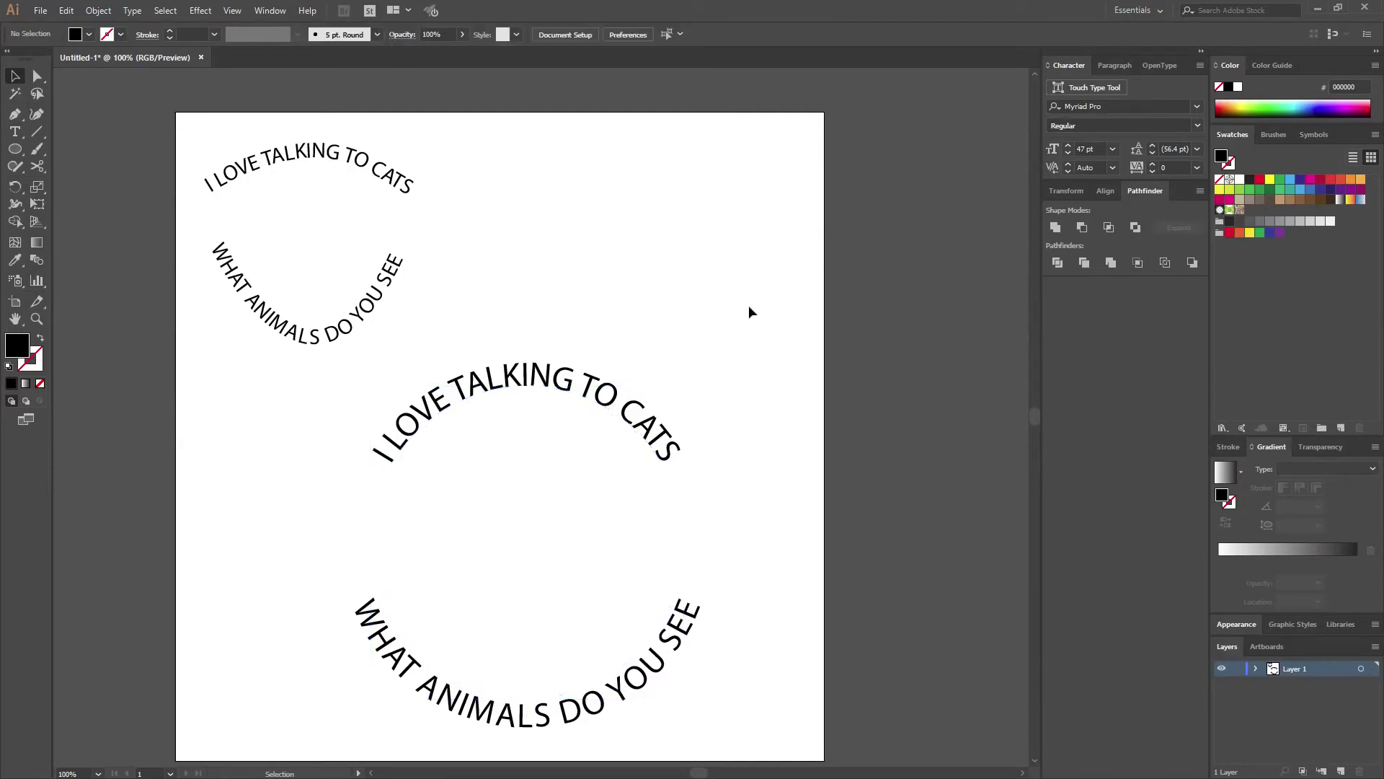
Align "I LOVE TALKING TO CATS" to its path by Descender in Type on a Path Options, apply it and deselect.
click(550, 386)
click(131, 10)
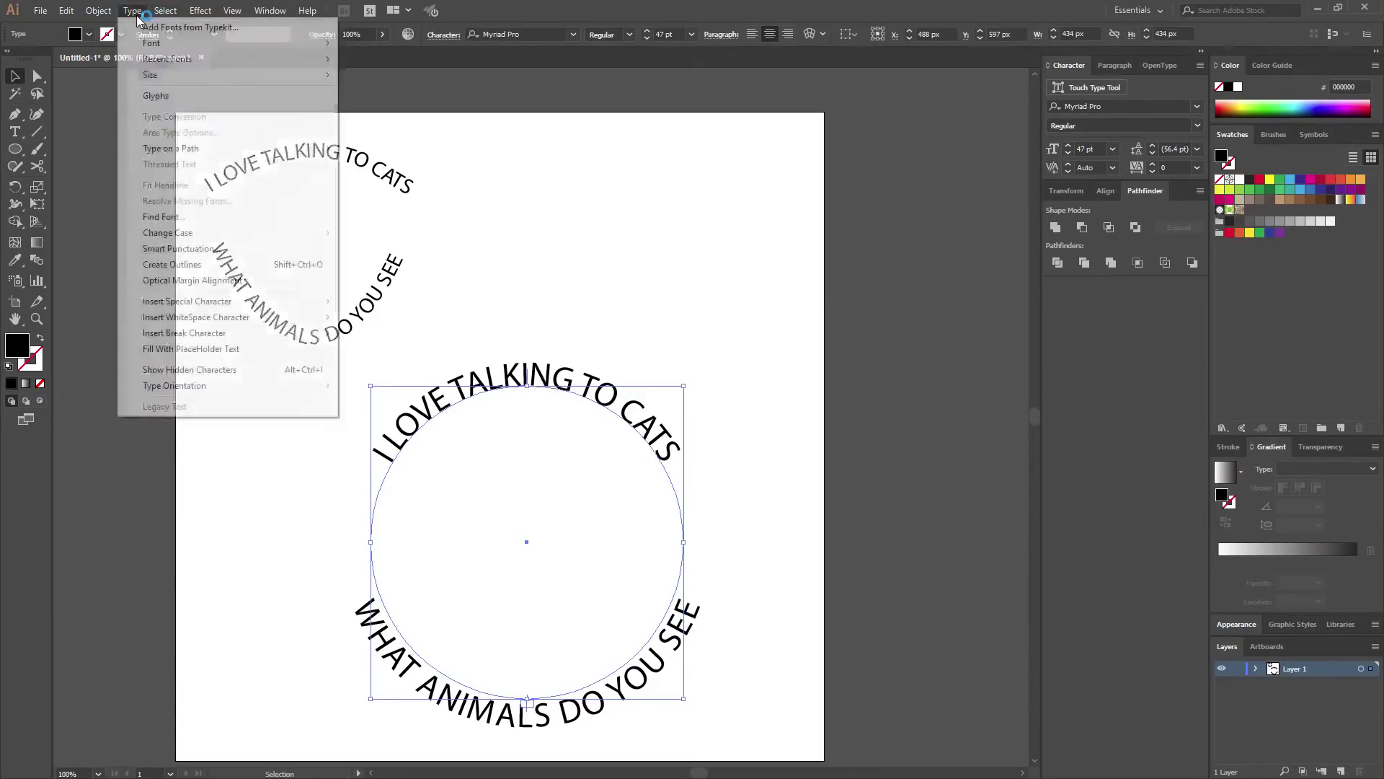
mouse_move(216, 148)
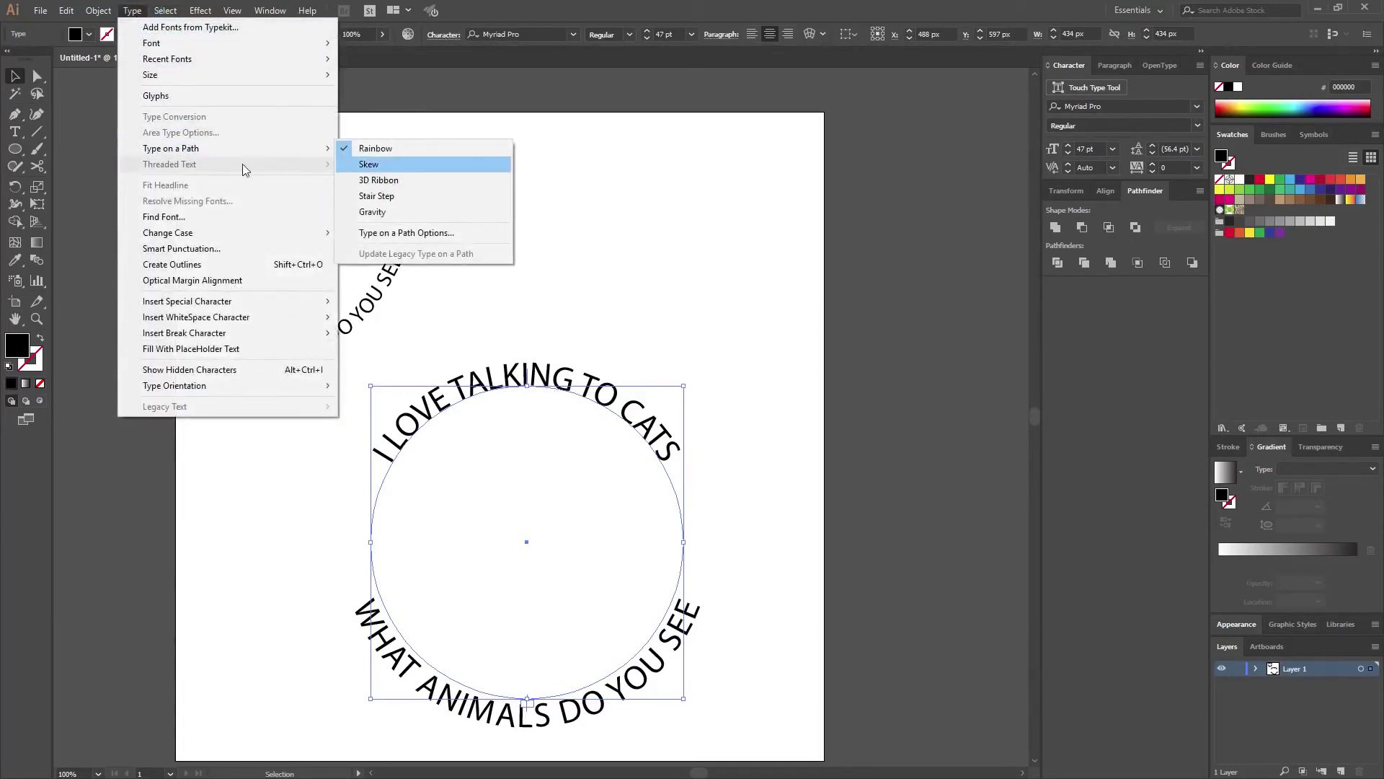
click(385, 233)
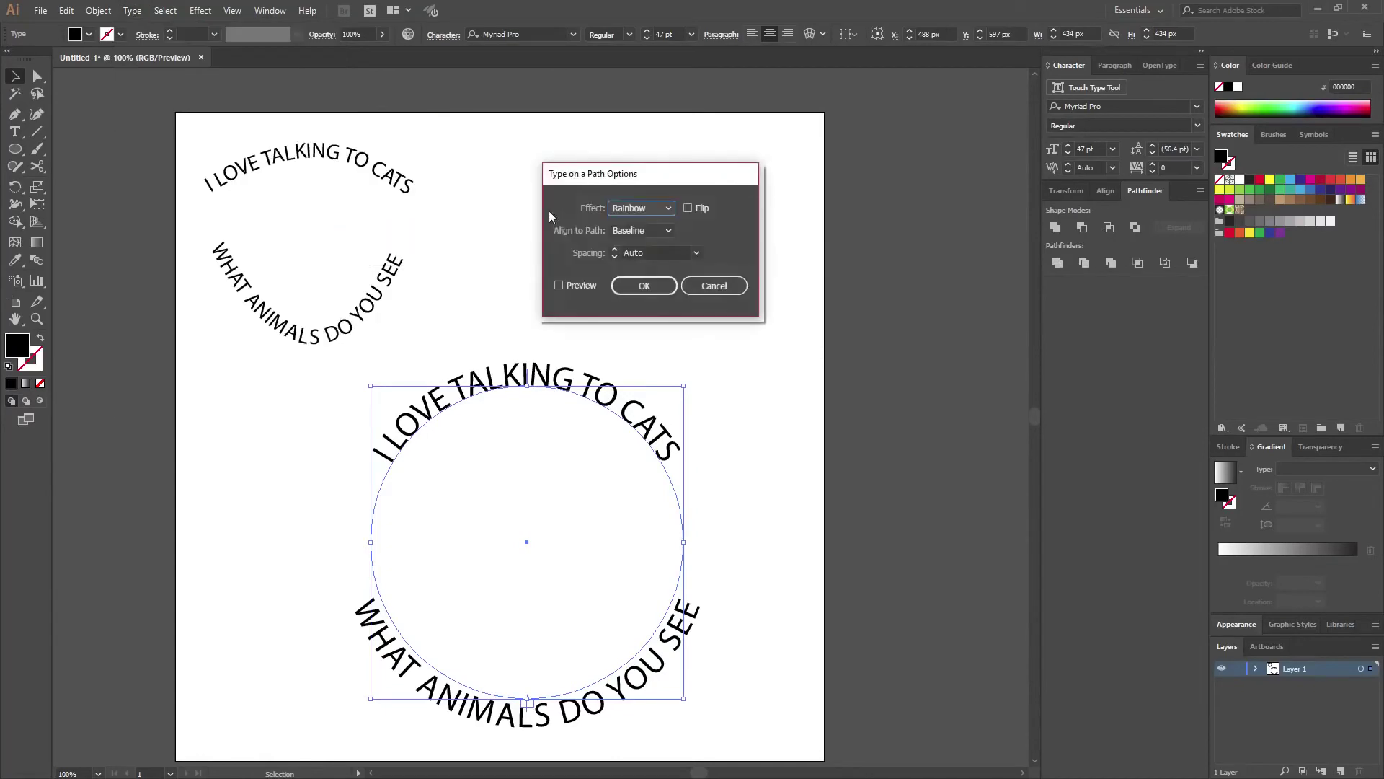
click(646, 229)
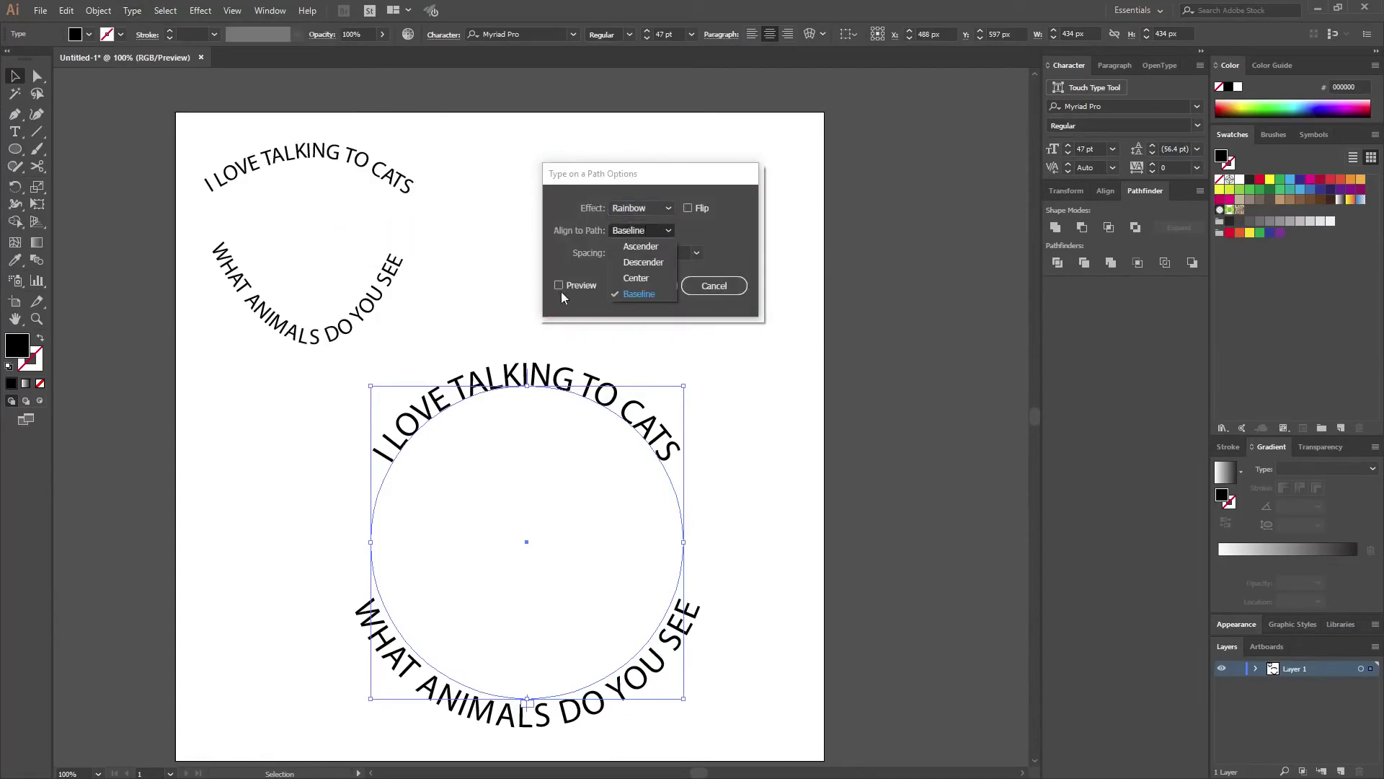
click(559, 286)
click(616, 231)
click(632, 262)
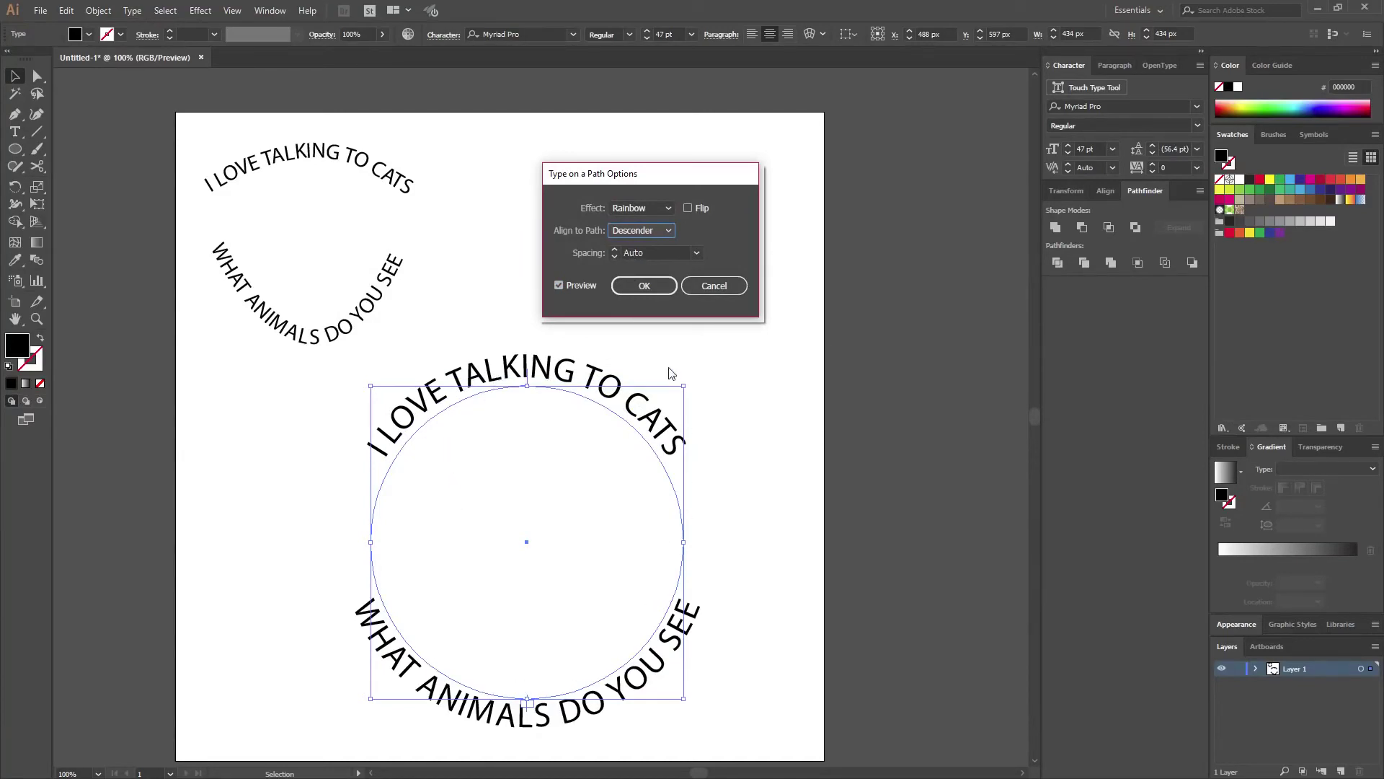
click(646, 285)
click(689, 322)
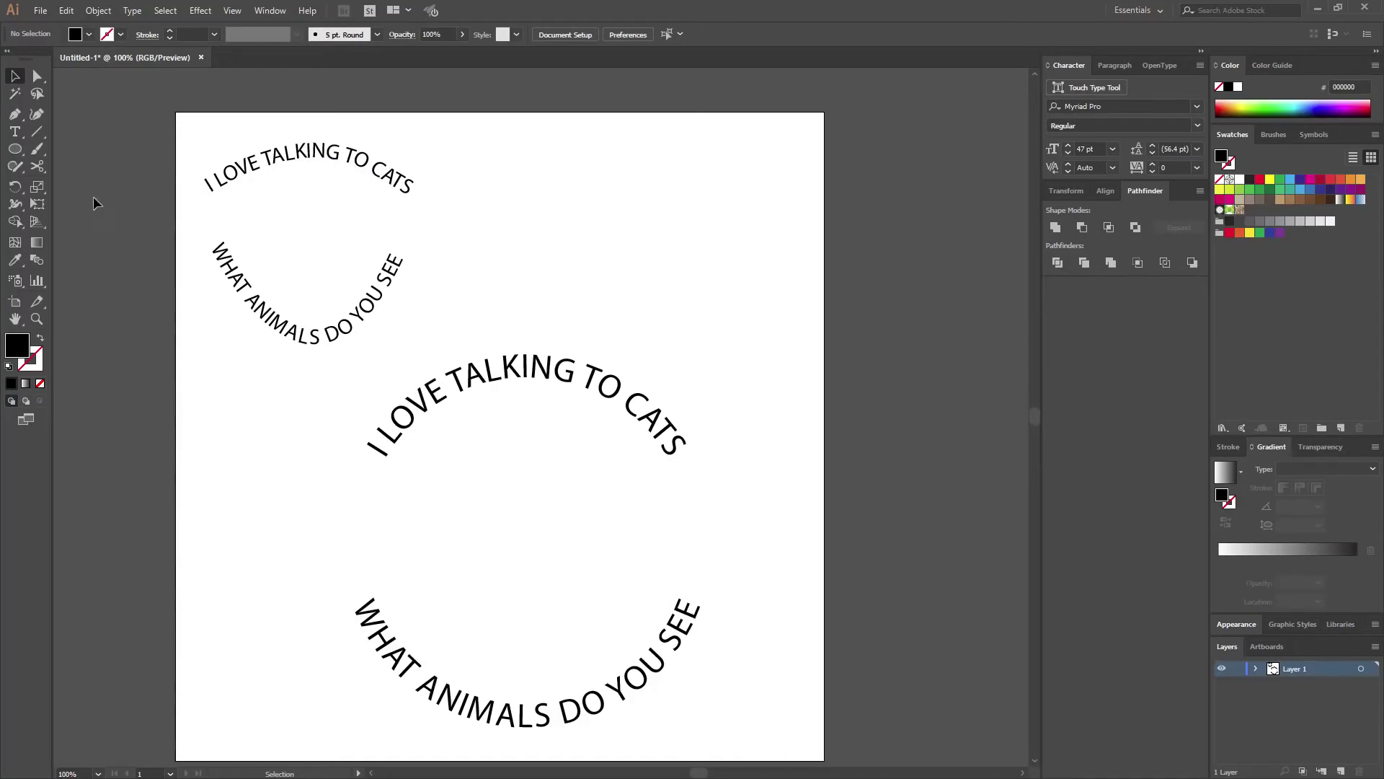
Create a circle 434 px wide and 434 px high with the Ellipse tool, matching the size of the text circles.
click(15, 148)
click(14, 75)
click(542, 390)
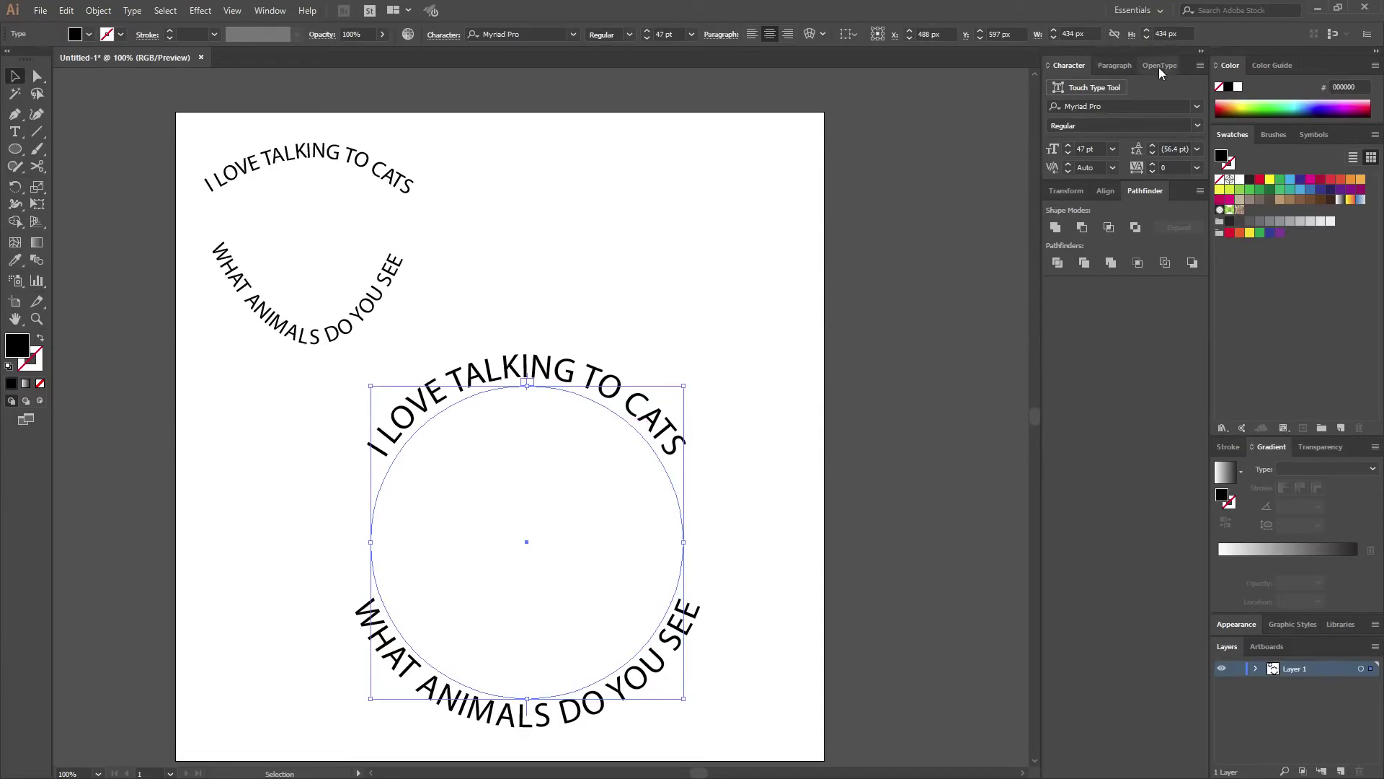
click(687, 261)
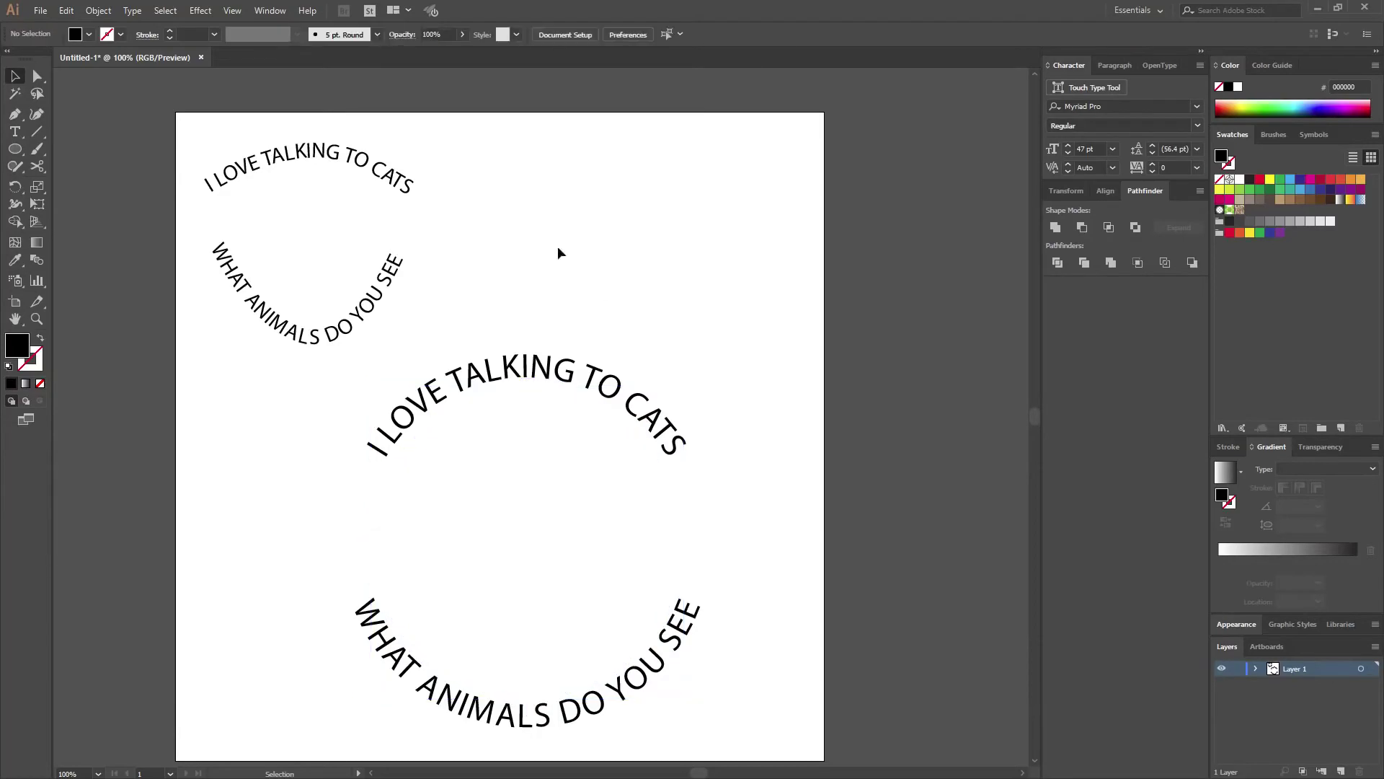
click(15, 149)
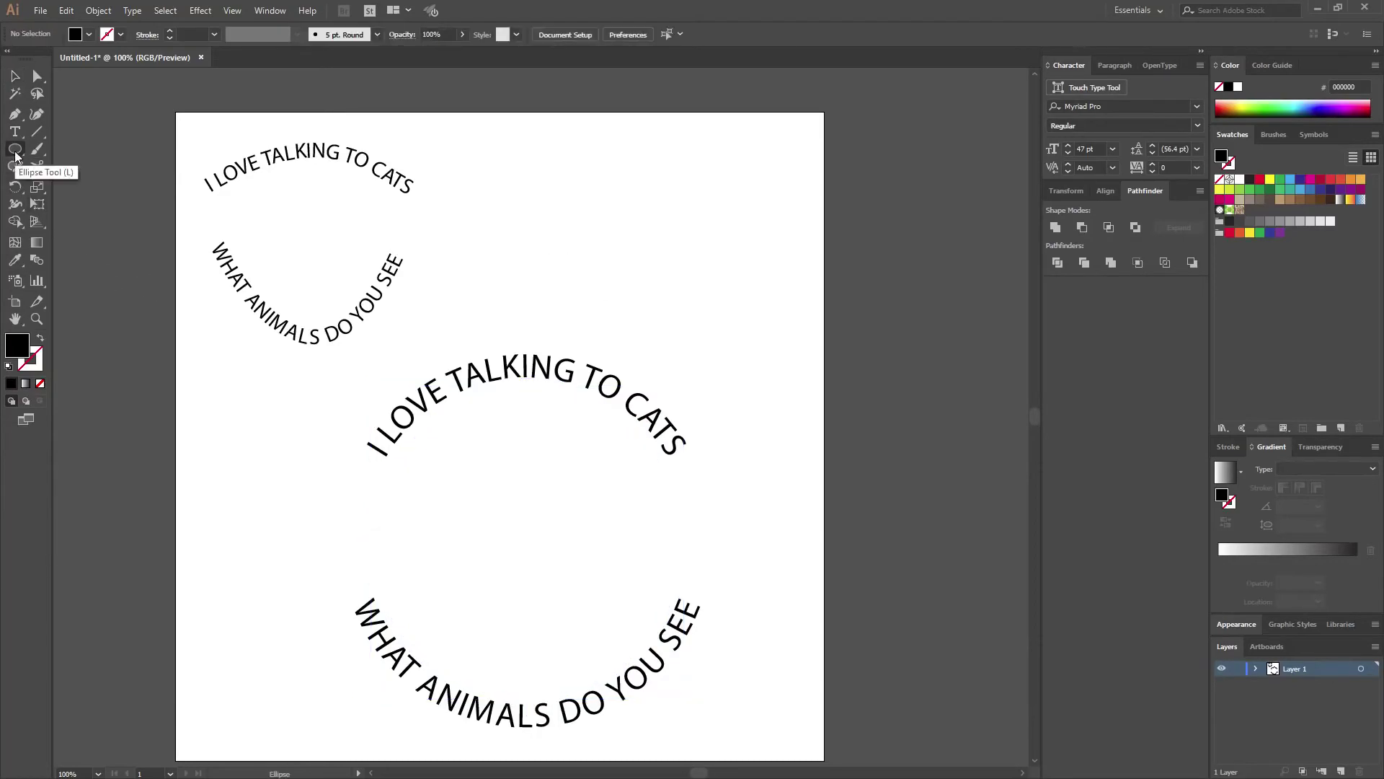
click(606, 280)
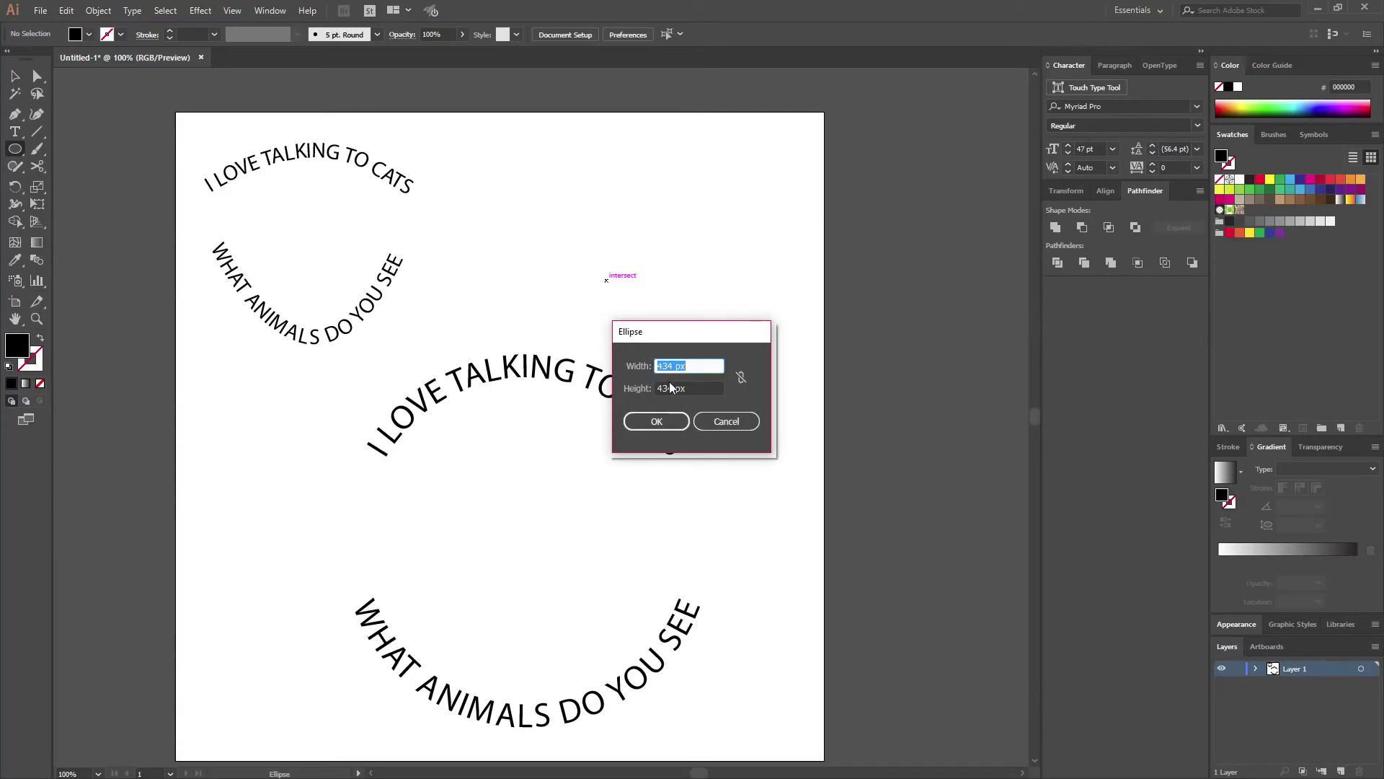
click(662, 421)
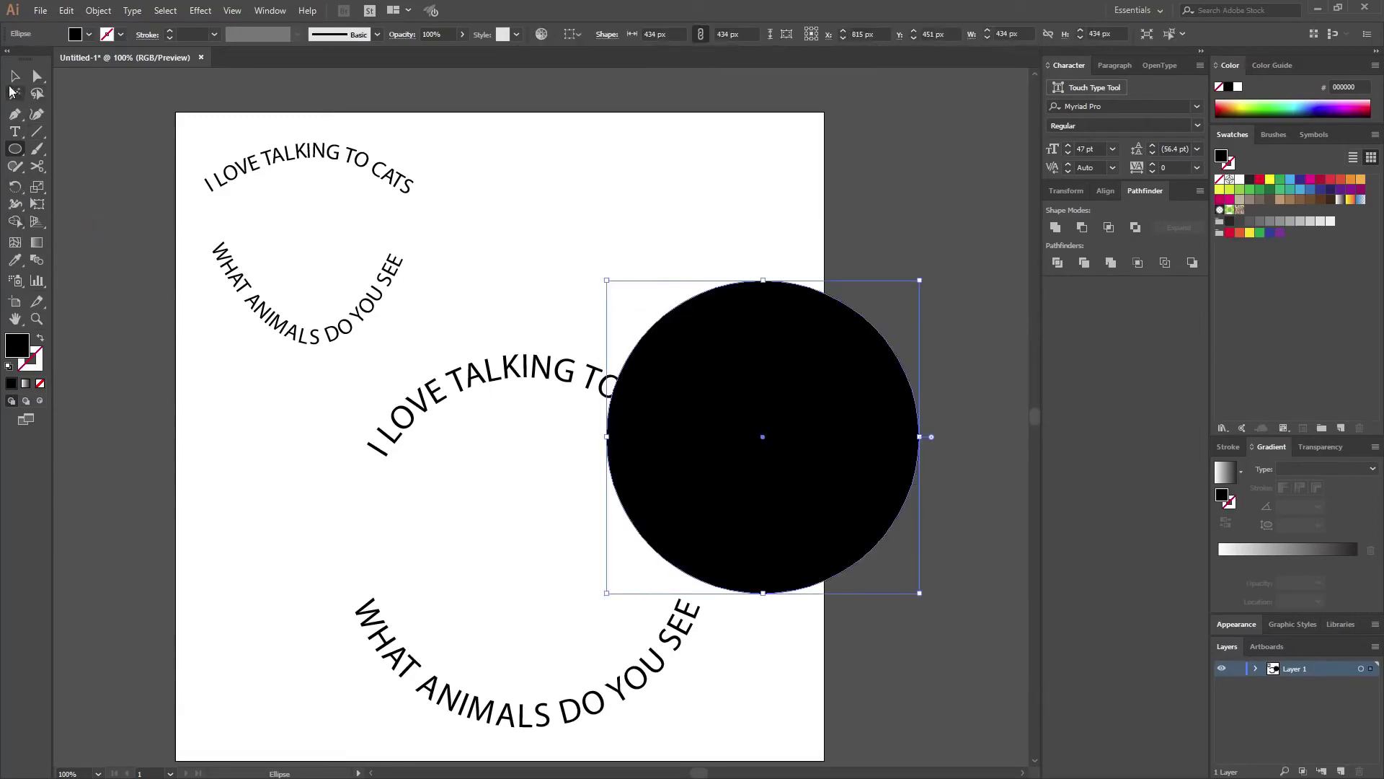
Move the black circle so its centre coincides with the centre of the two text circles.
mouse_move(814, 358)
mouse_down()
mouse_move(459, 512)
mouse_move(902, 288)
mouse_move(894, 224)
mouse_up()
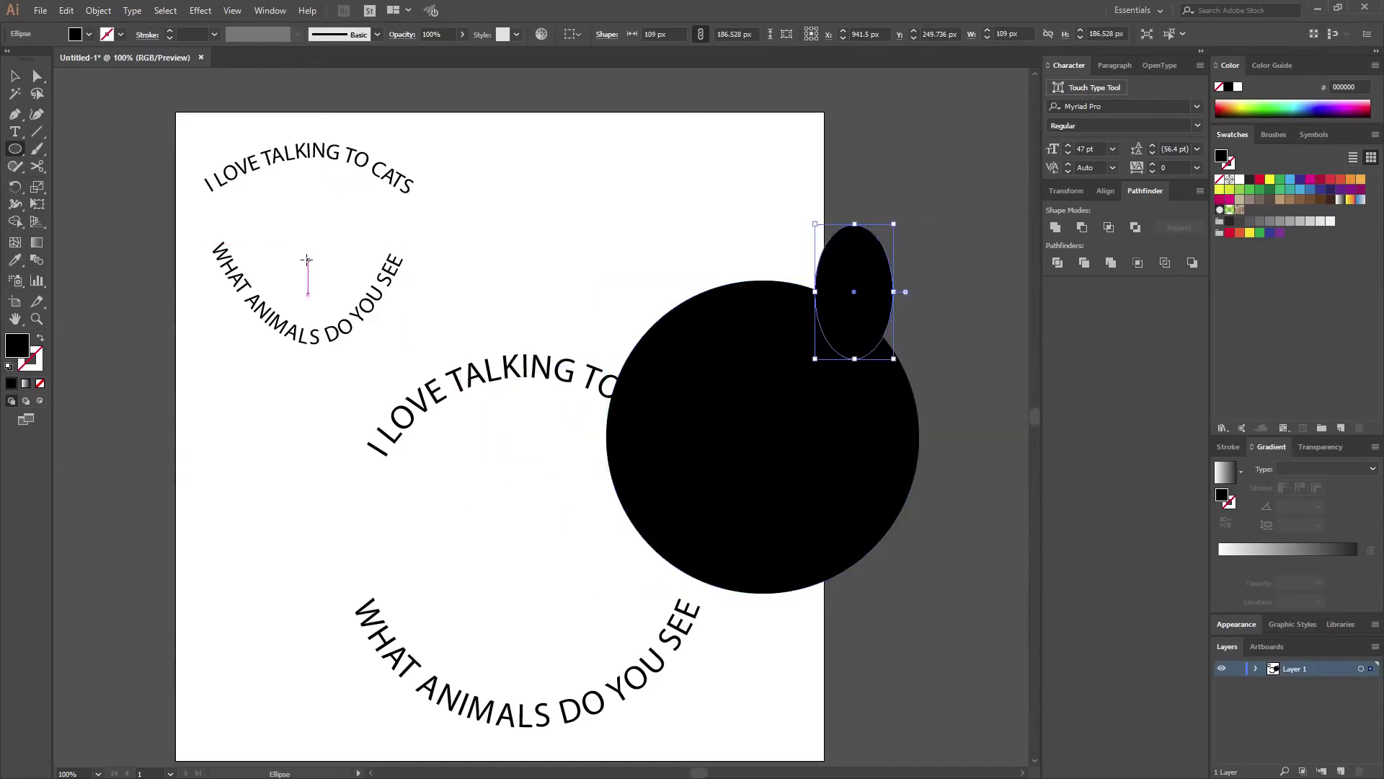
key(ctrl+z)
key(v)
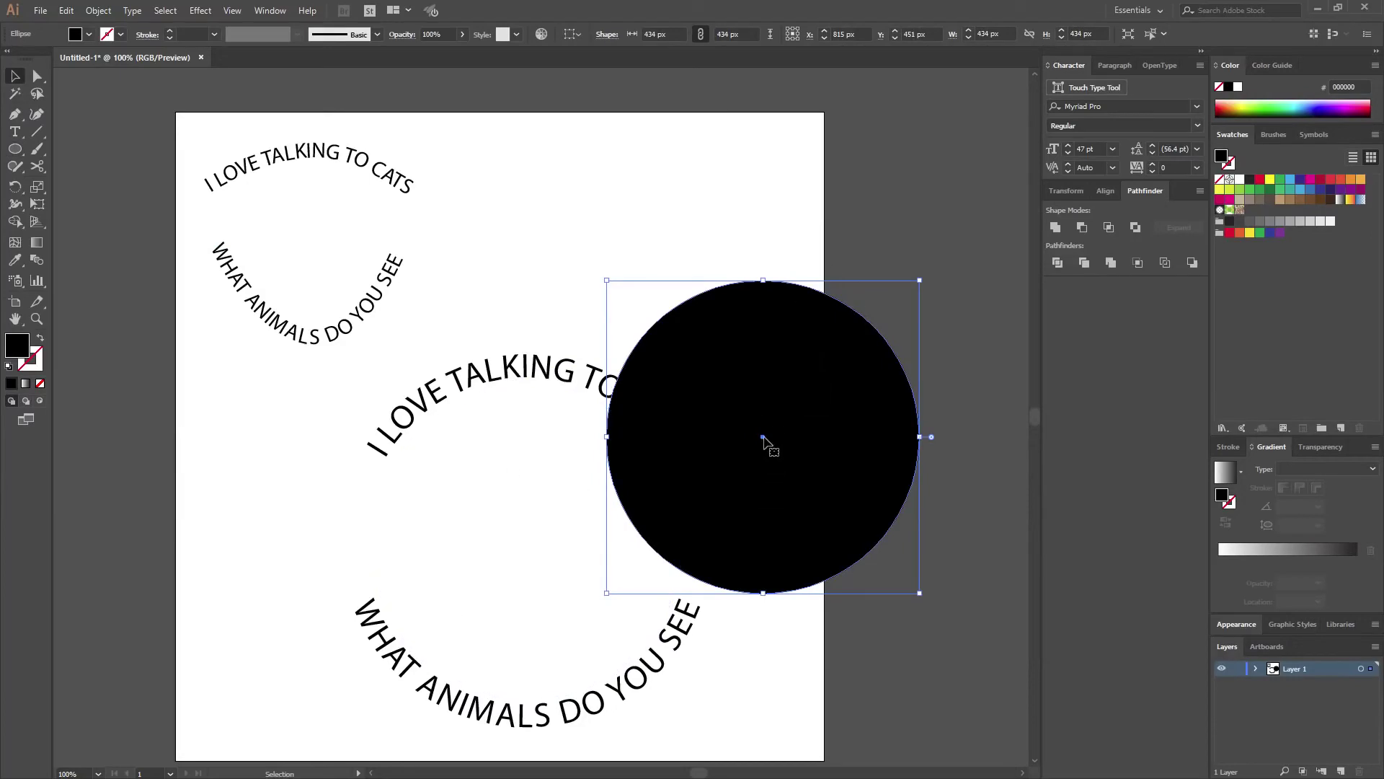
drag(763, 438, 527, 545)
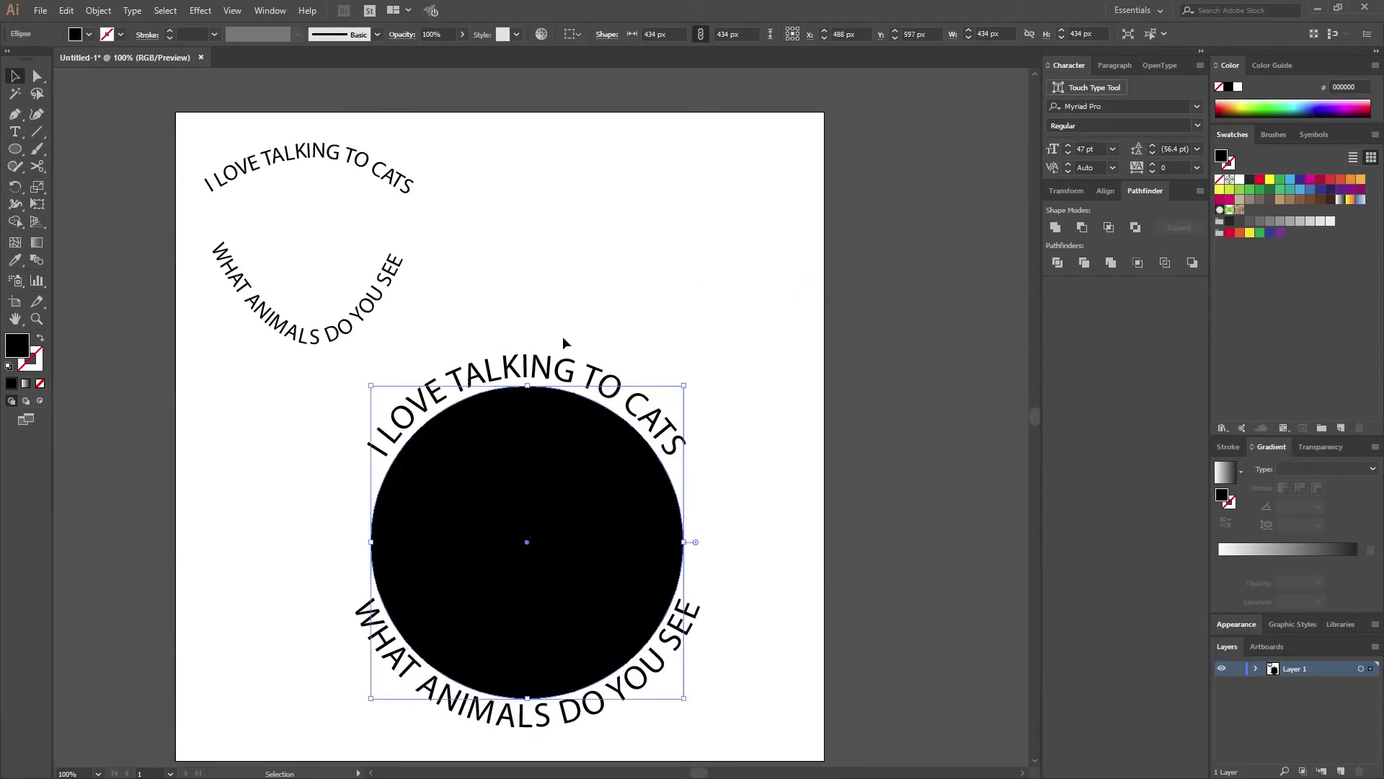
Swap the circle's fill and stroke to leave a black outline without fill, set the stroke weight to 6 pt, and deselect.
click(40, 340)
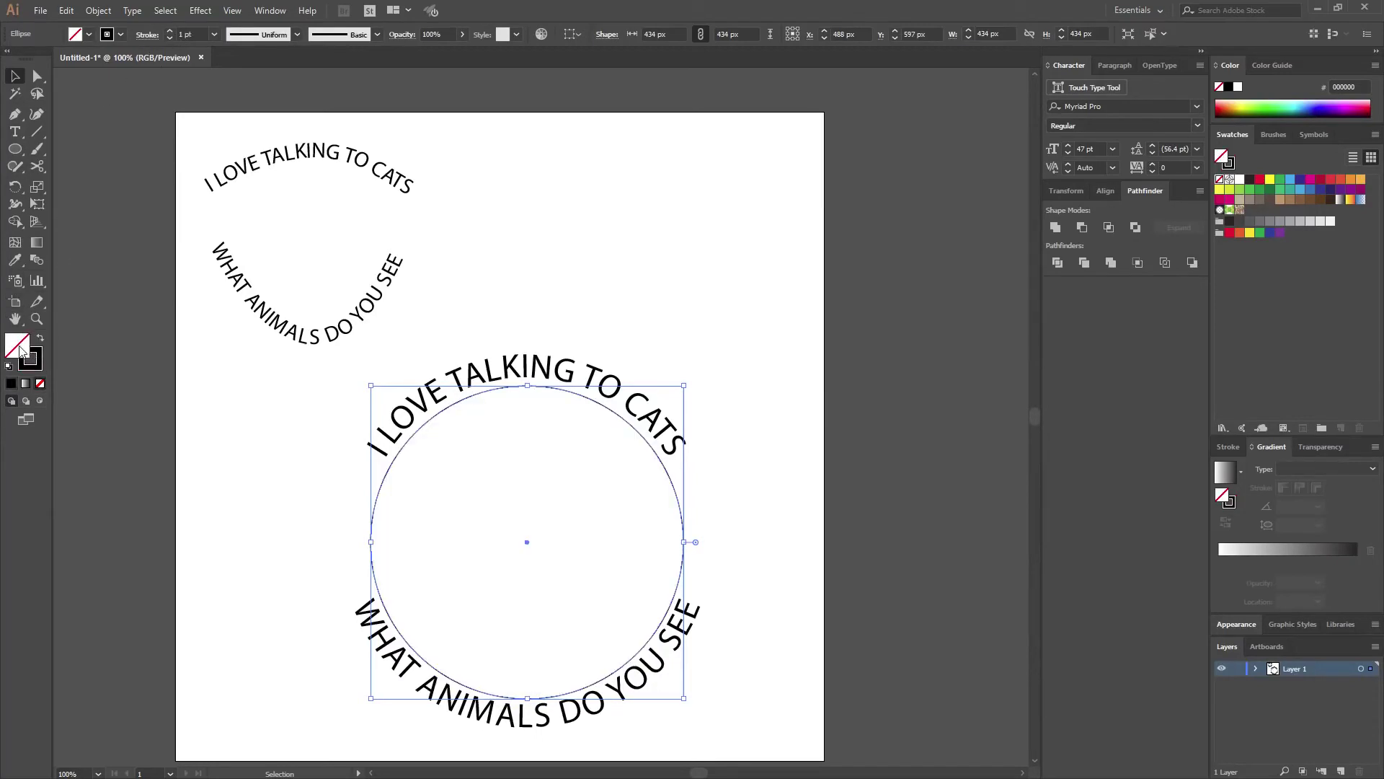
click(35, 369)
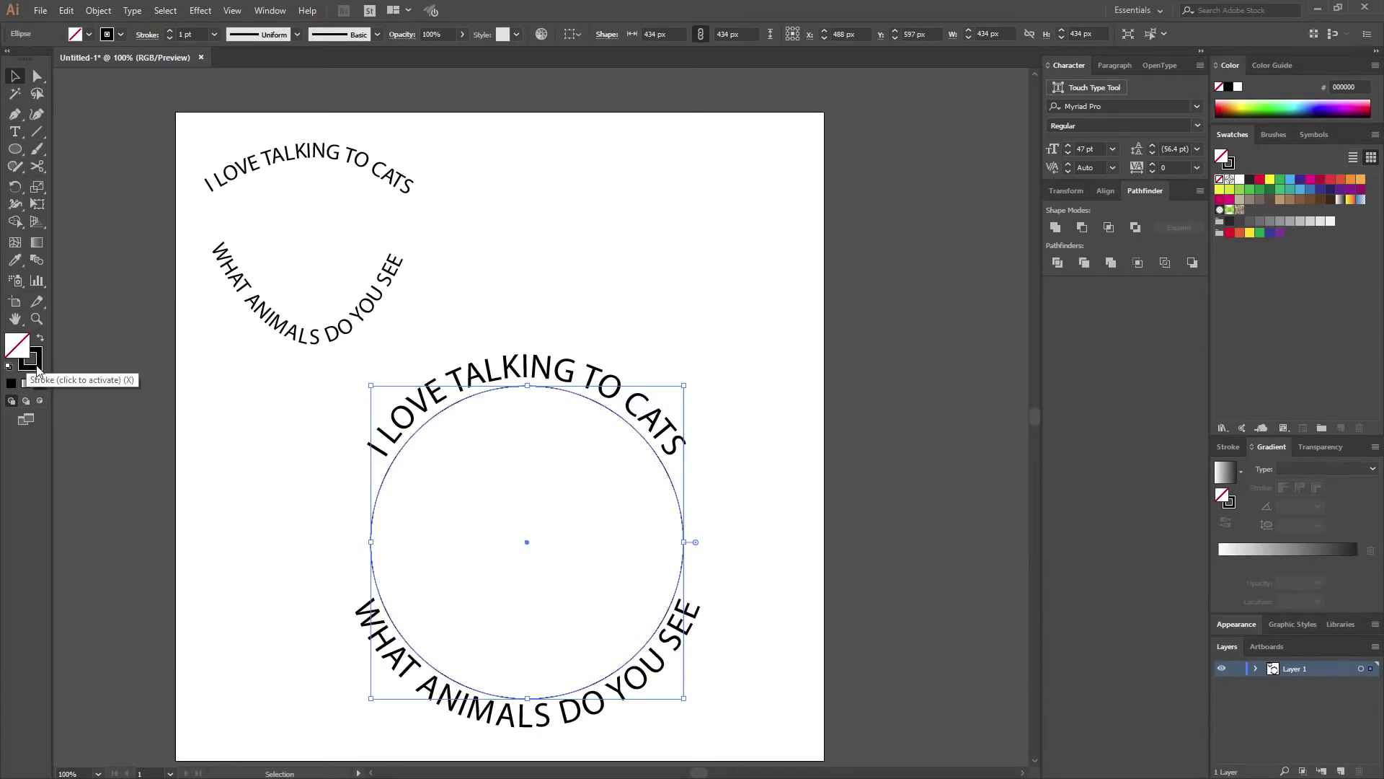
click(169, 31)
click(169, 31)
click(169, 31)
click(169, 31)
click(751, 315)
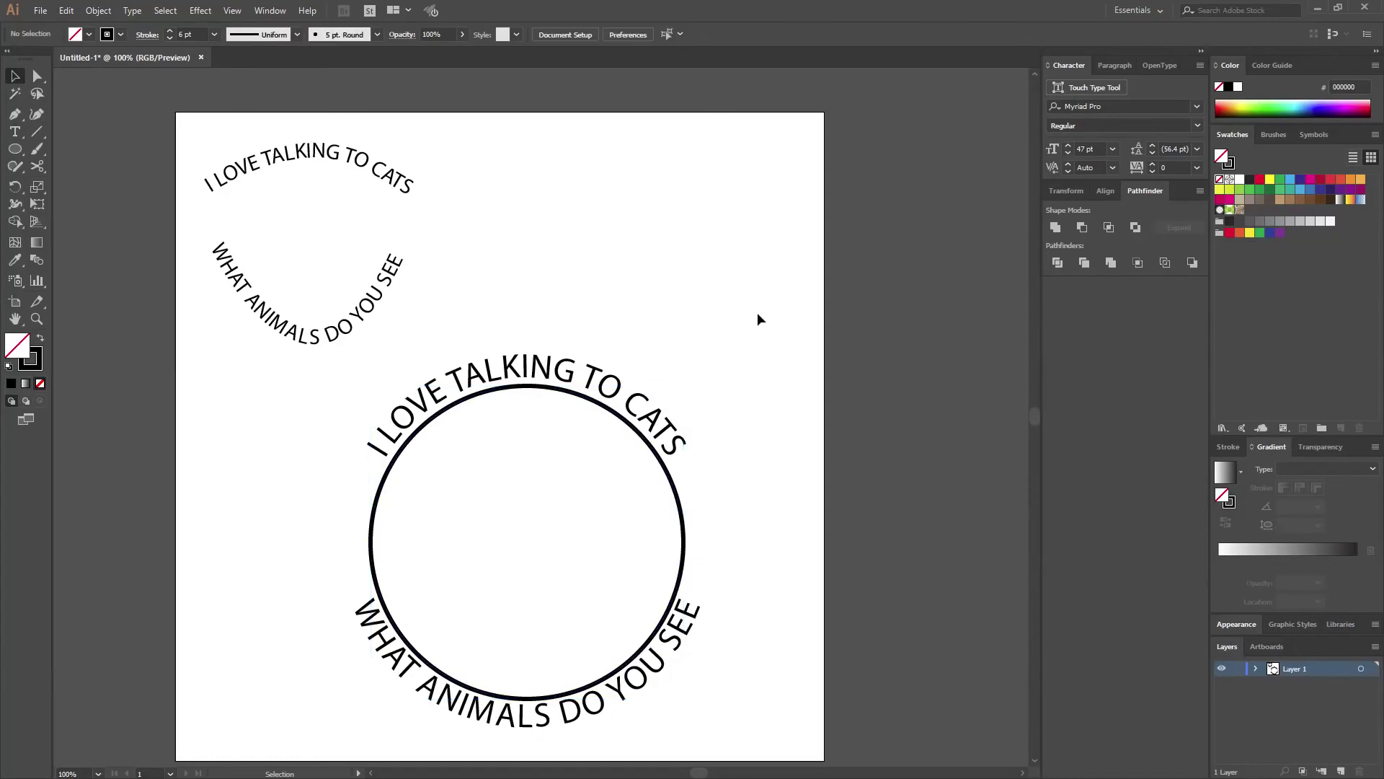
Enlarge the outlined circle proportionally to about 484 px so it runs through the middle of both lines of text.
click(530, 389)
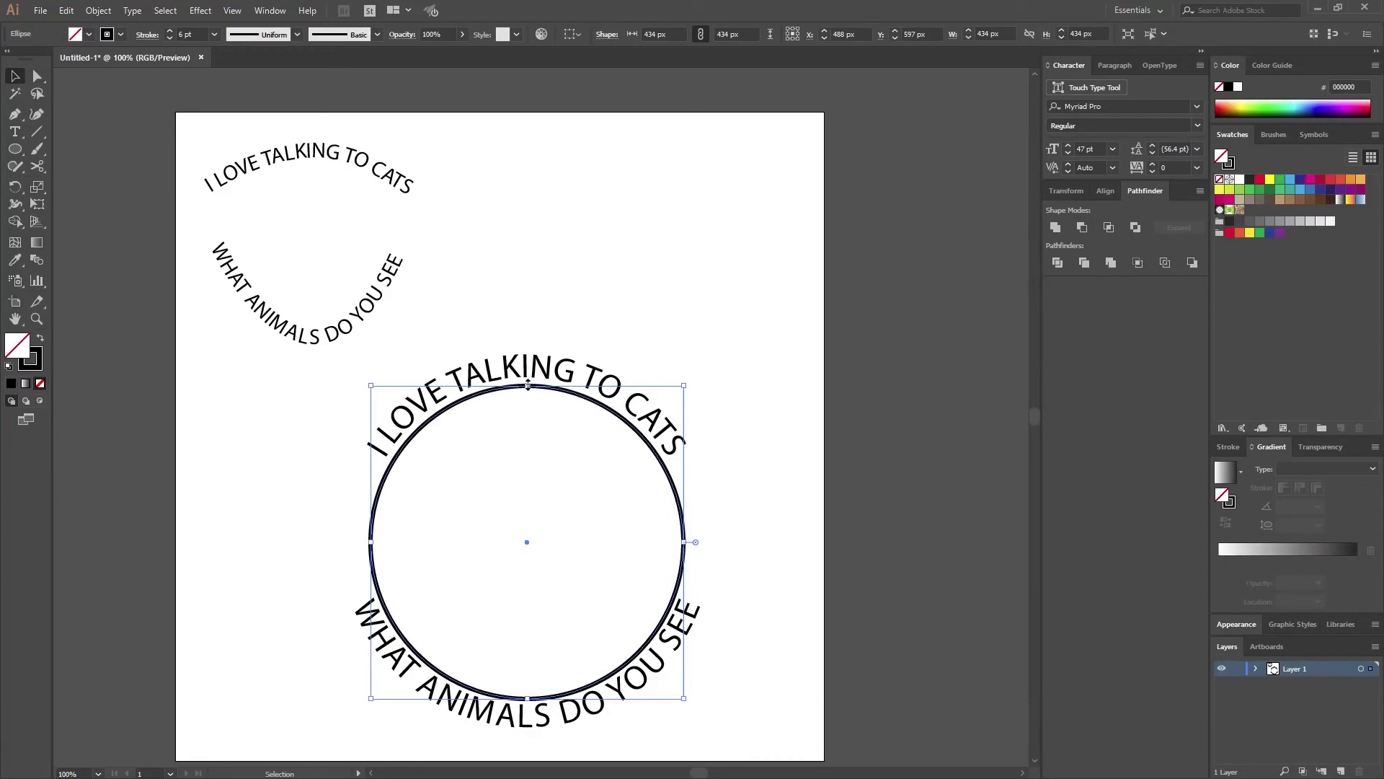
key(shift)
drag(528, 385, 535, 367)
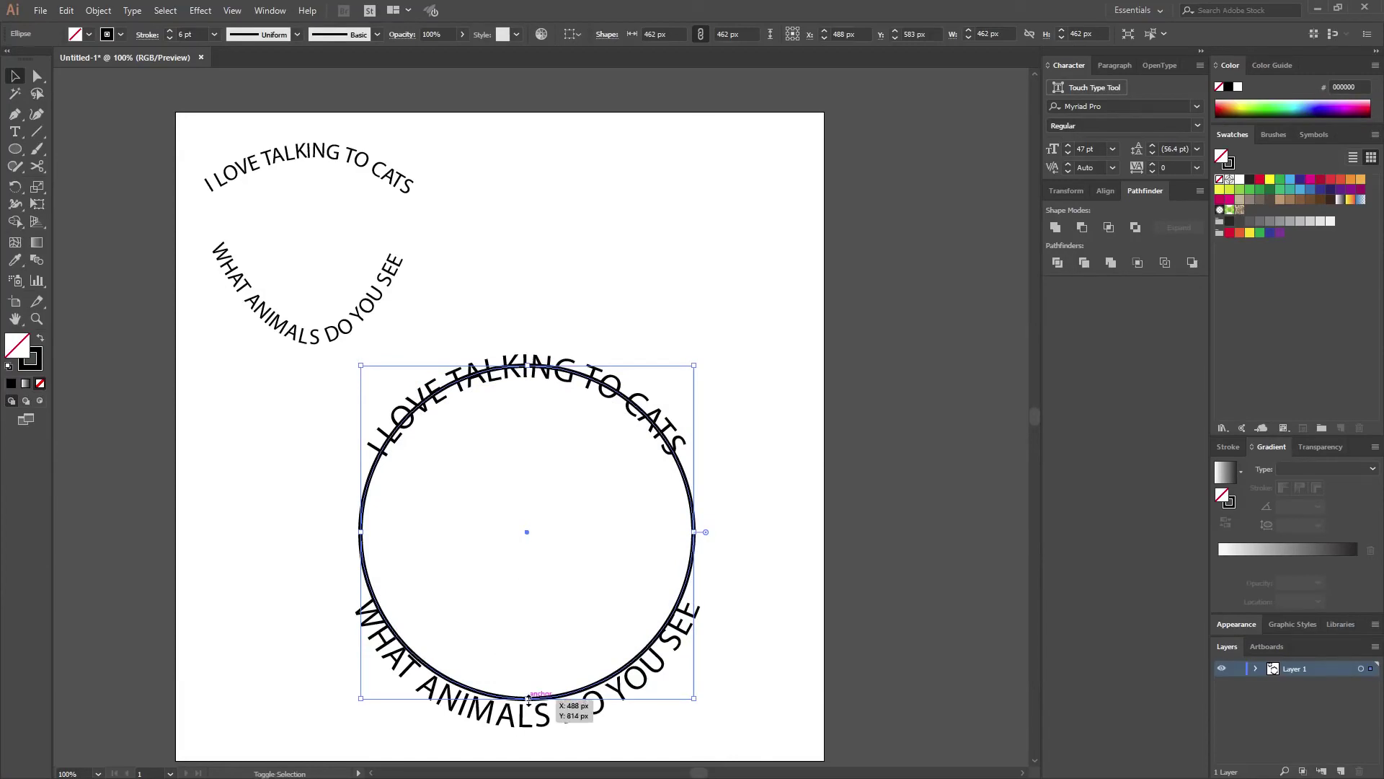
drag(528, 698, 529, 716)
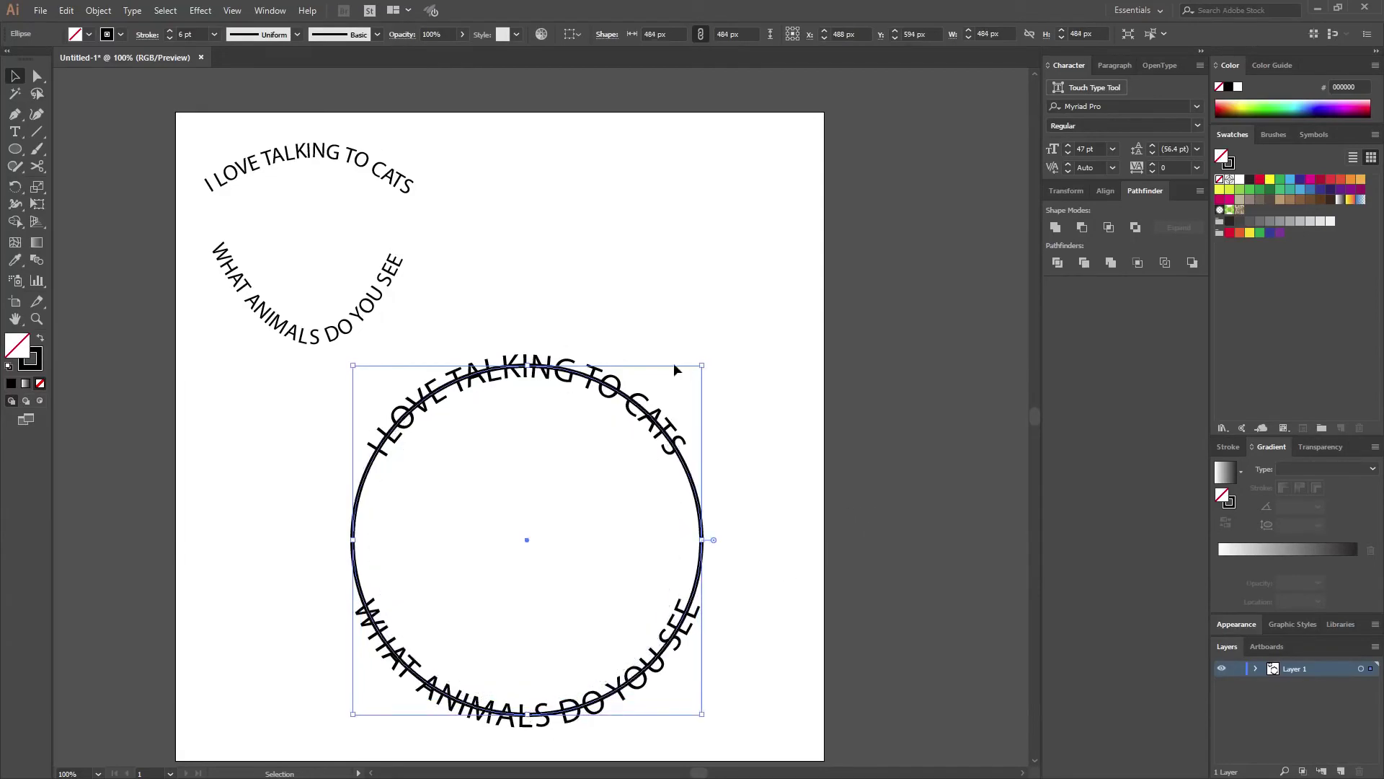
click(686, 303)
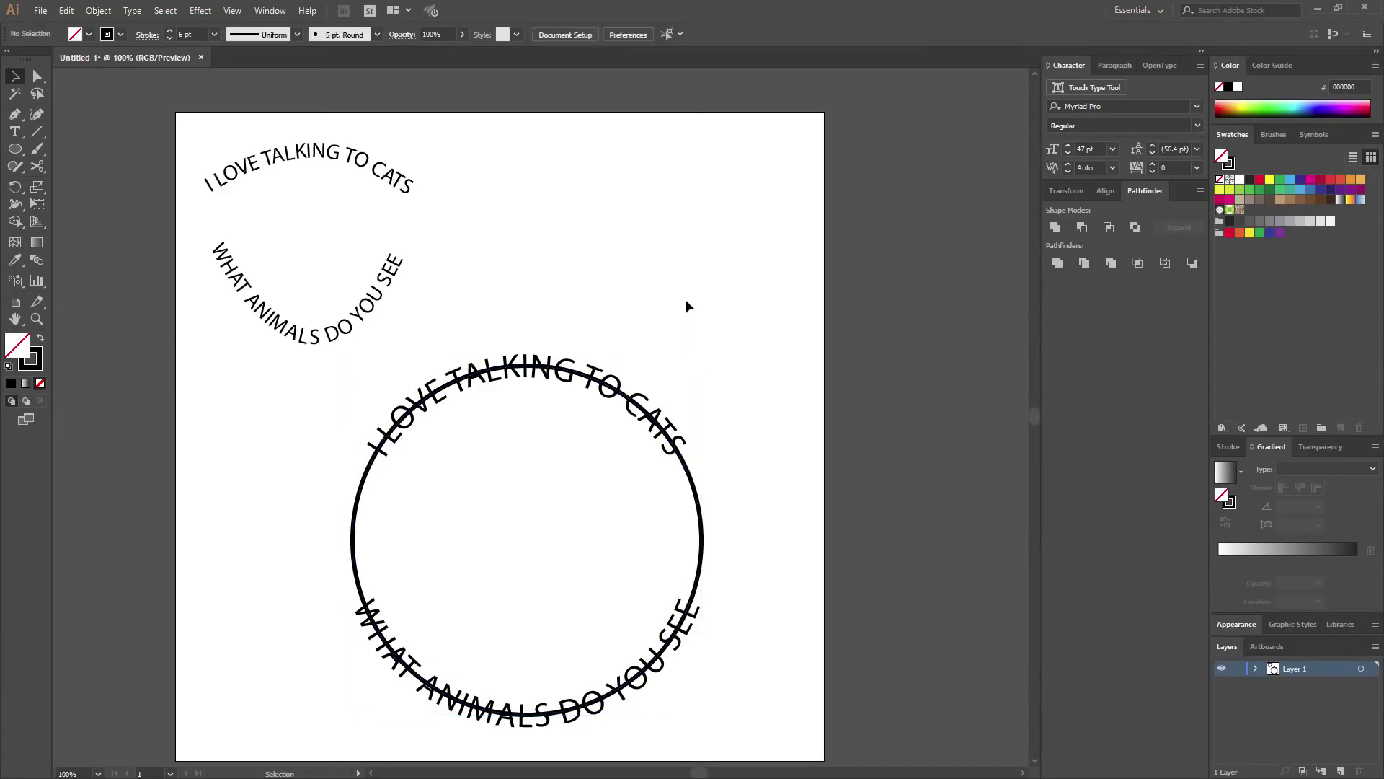
Increase the outlined circle's stroke weight to 16 pt and deselect it.
click(471, 376)
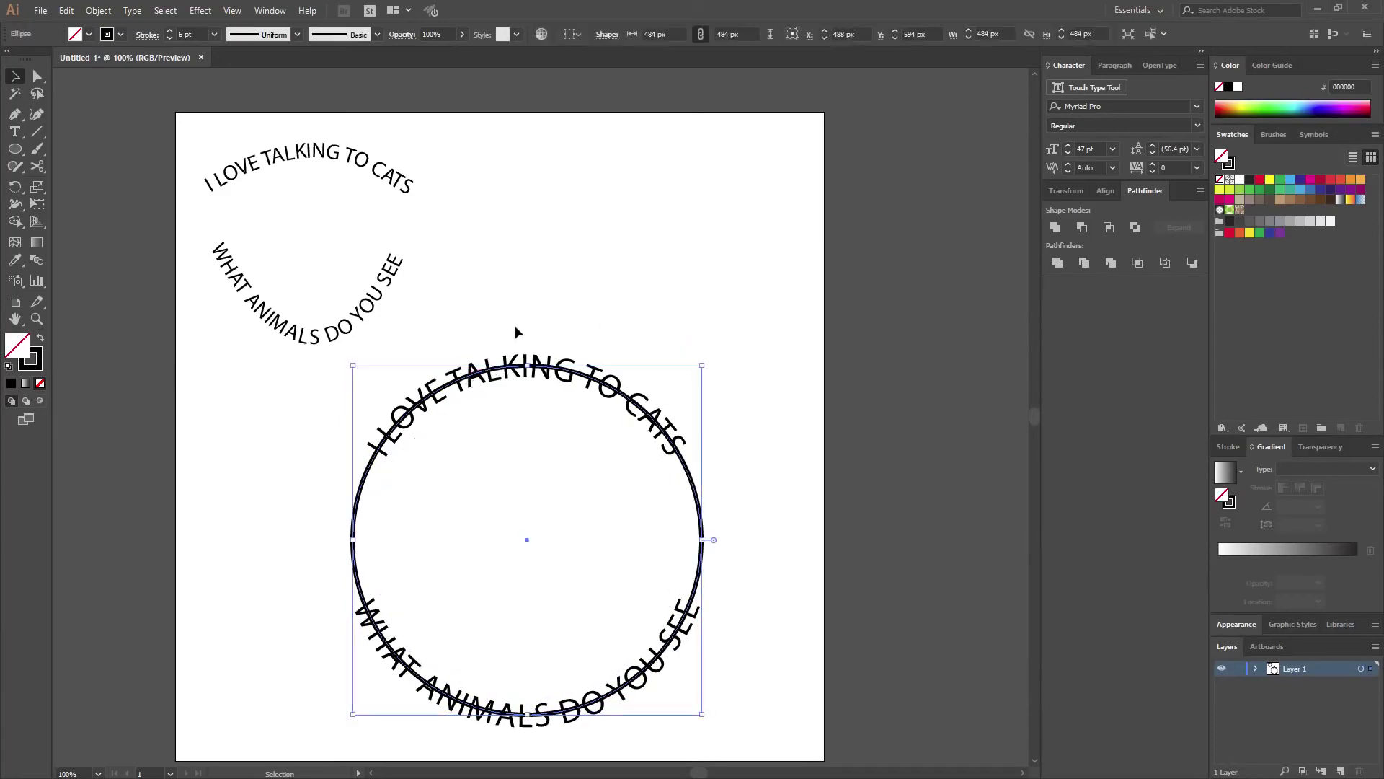
click(170, 31)
click(170, 31)
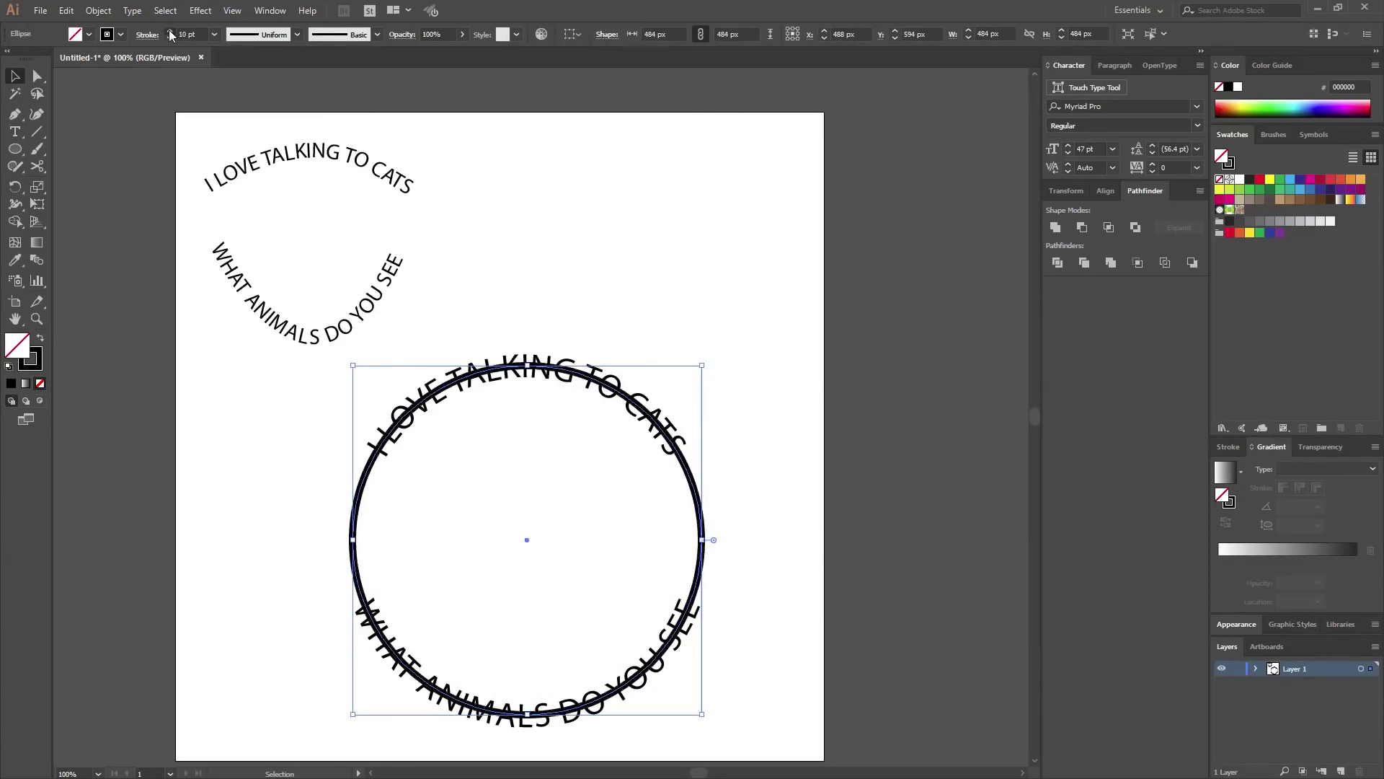
click(170, 31)
click(170, 31)
click(170, 31)
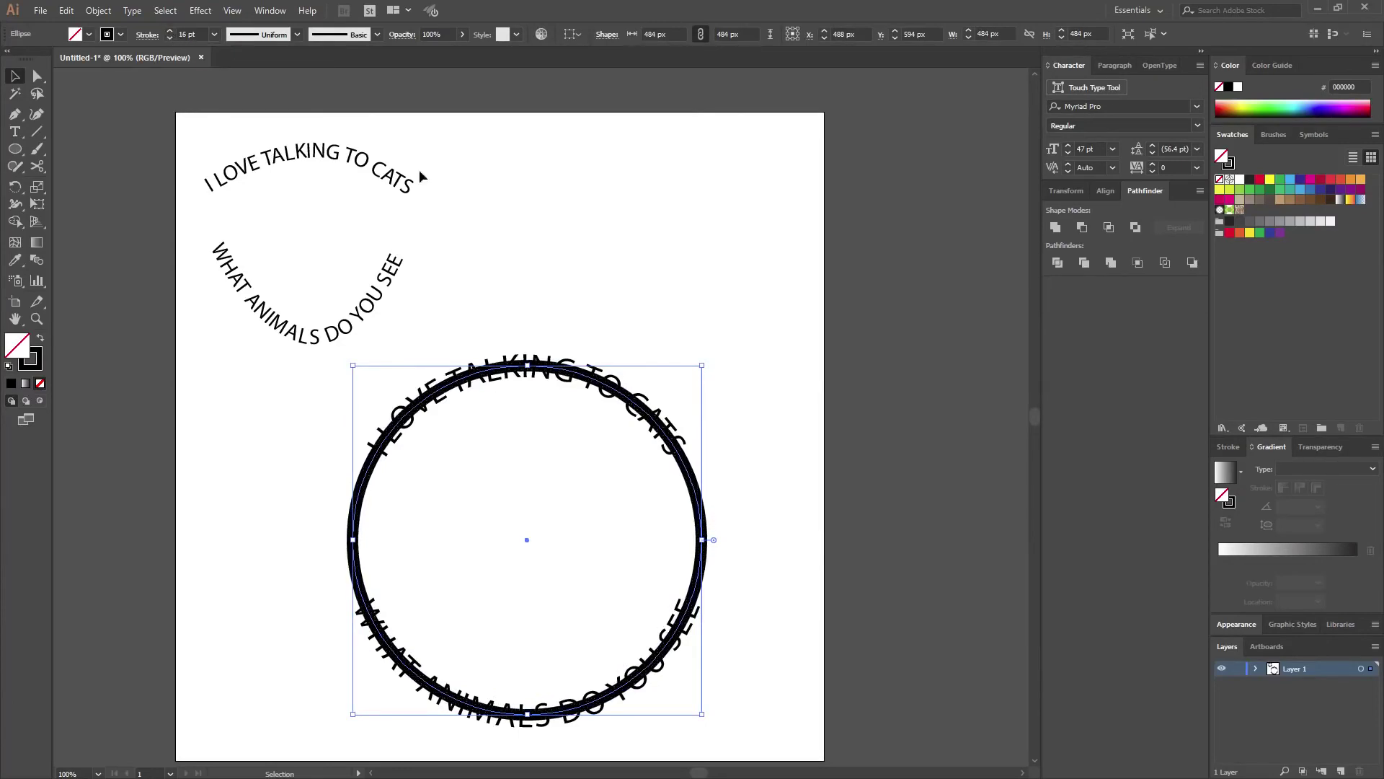
click(651, 292)
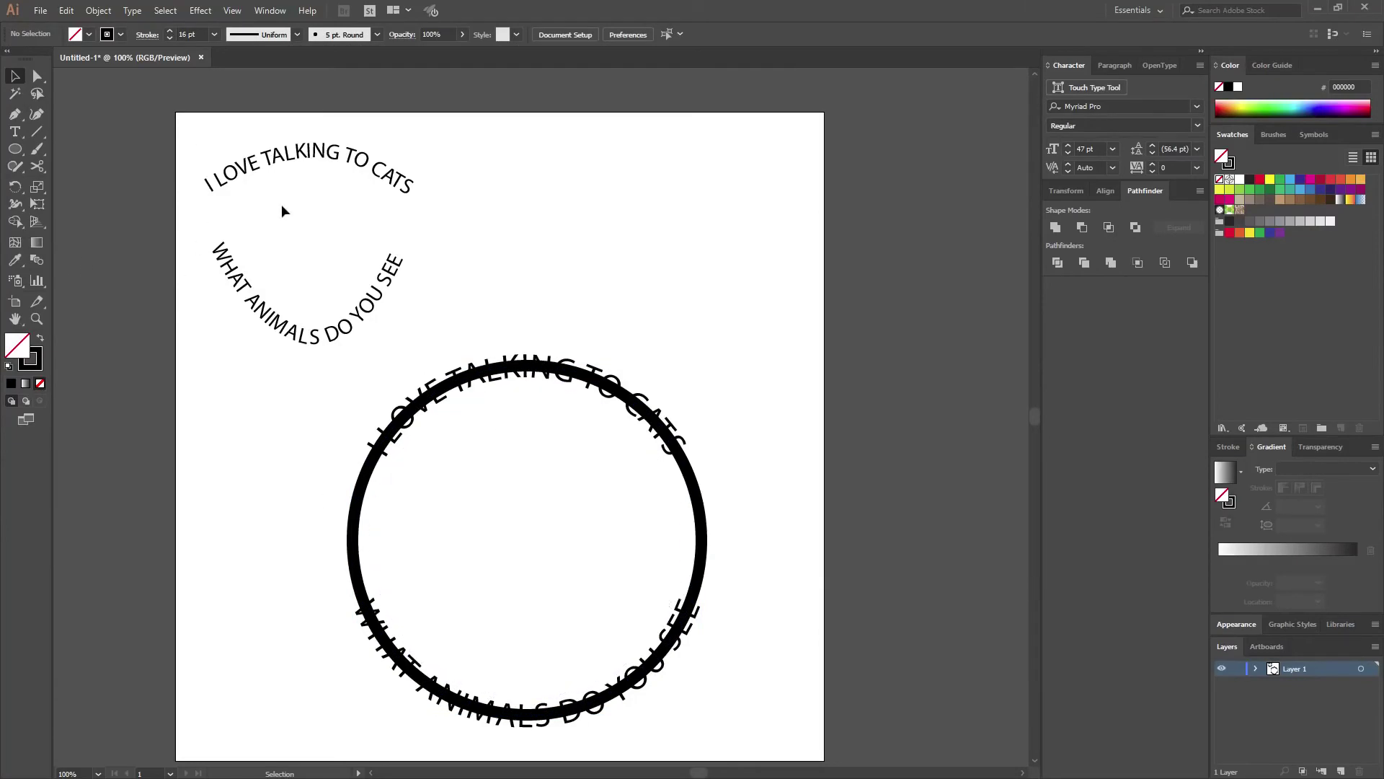
Cut the thick ring with the Scissors tool at both ends of "I LOVE TALKING TO CATS" and delete the arc behind that text.
click(36, 167)
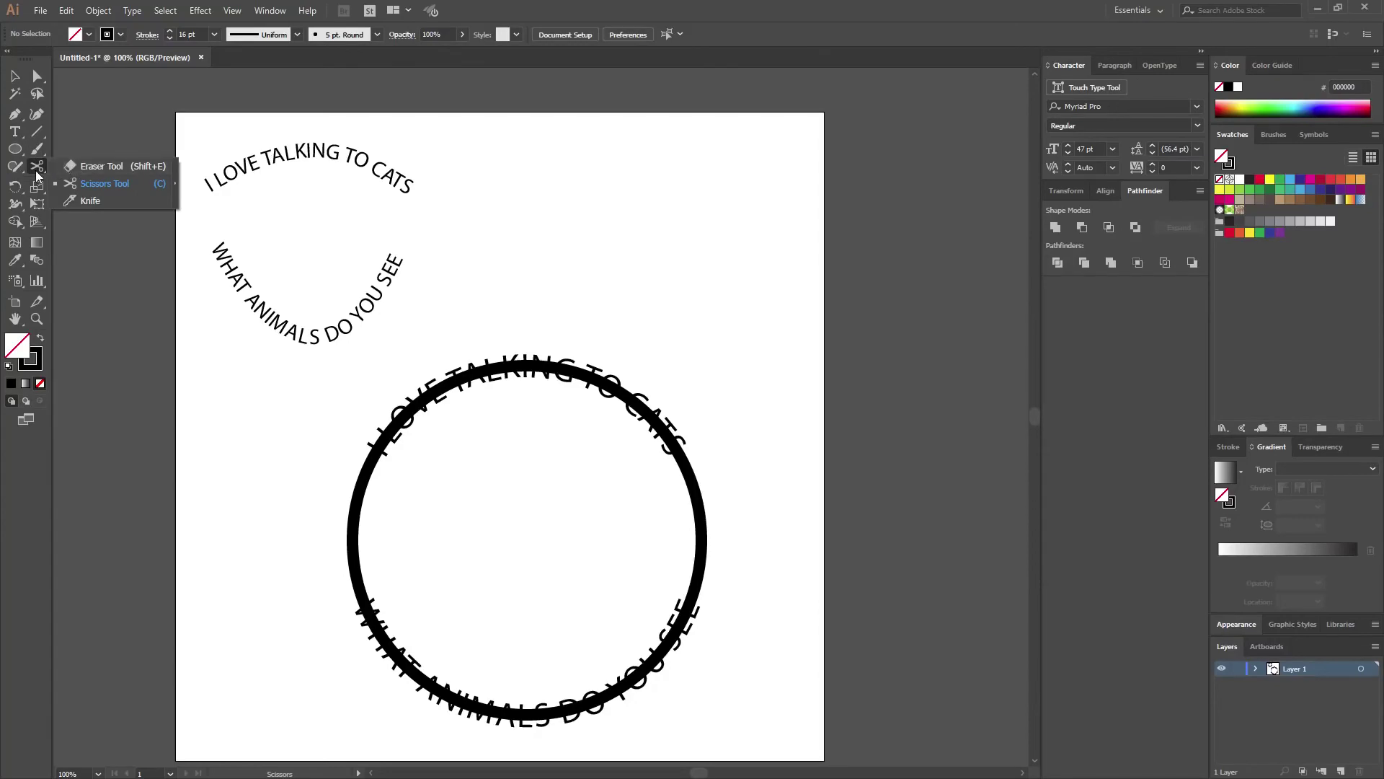
click(92, 183)
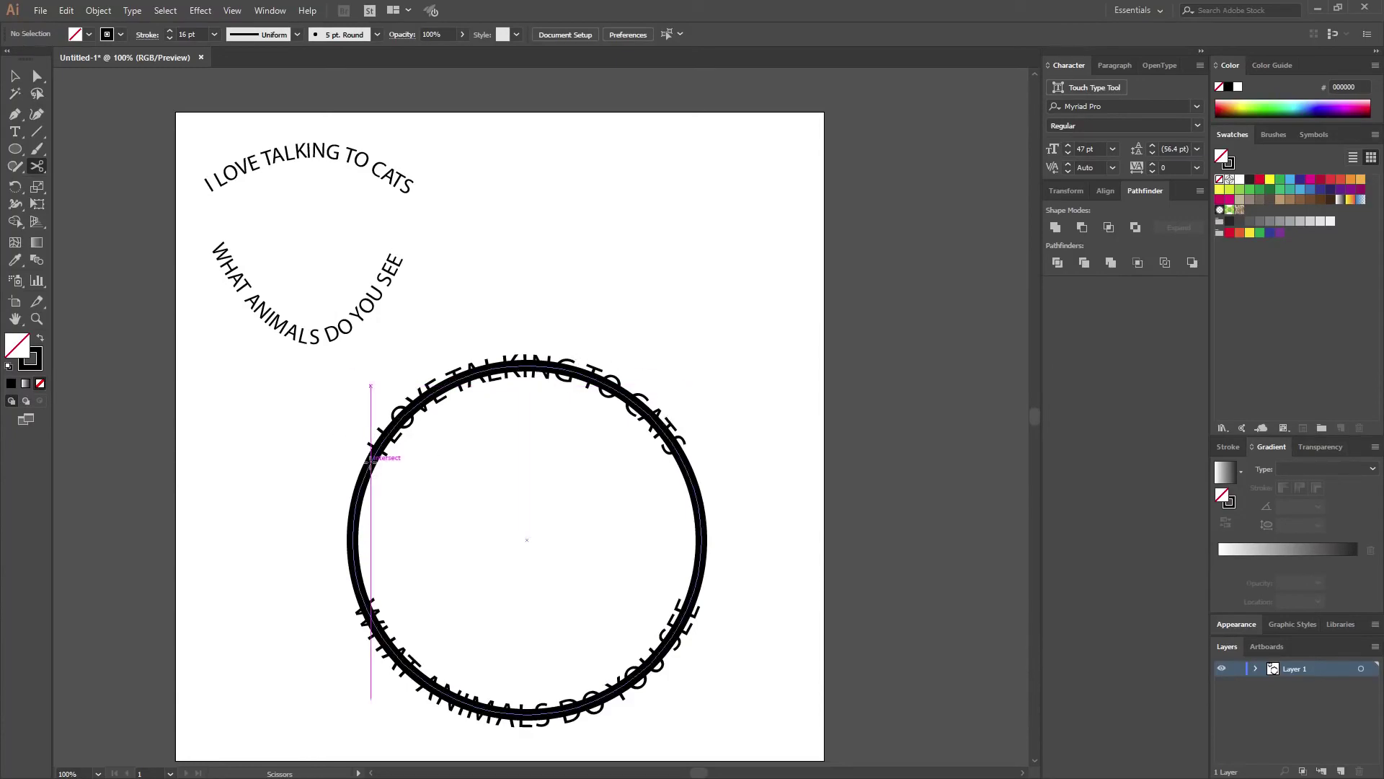
click(371, 457)
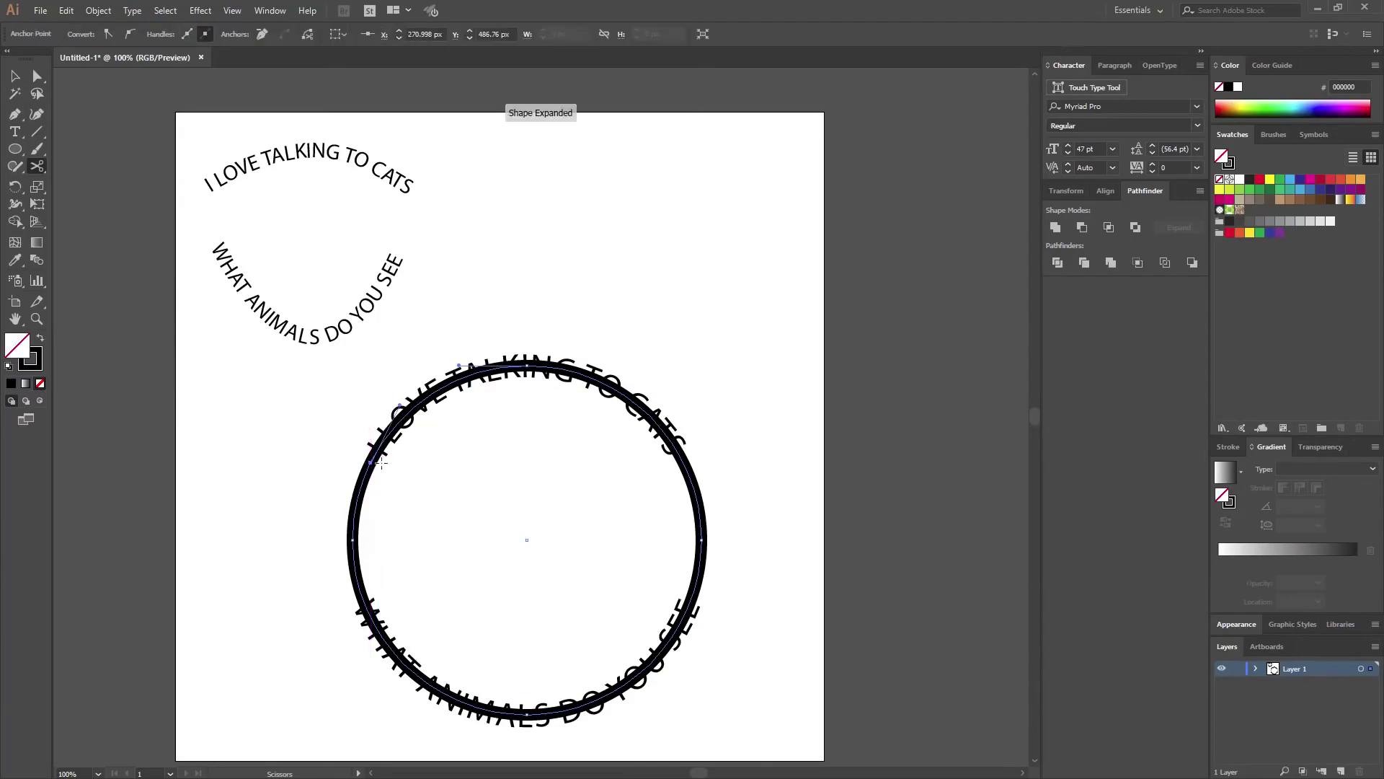
click(685, 459)
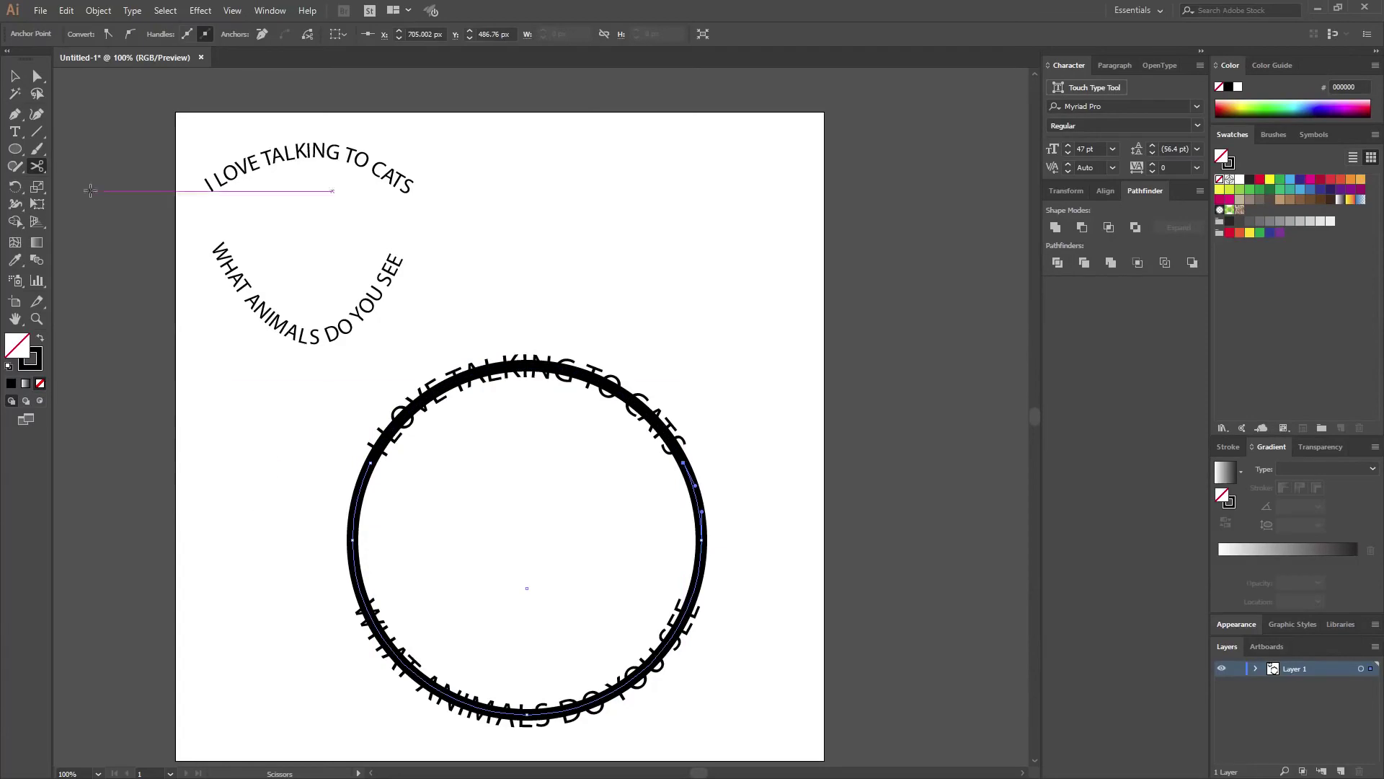
click(37, 76)
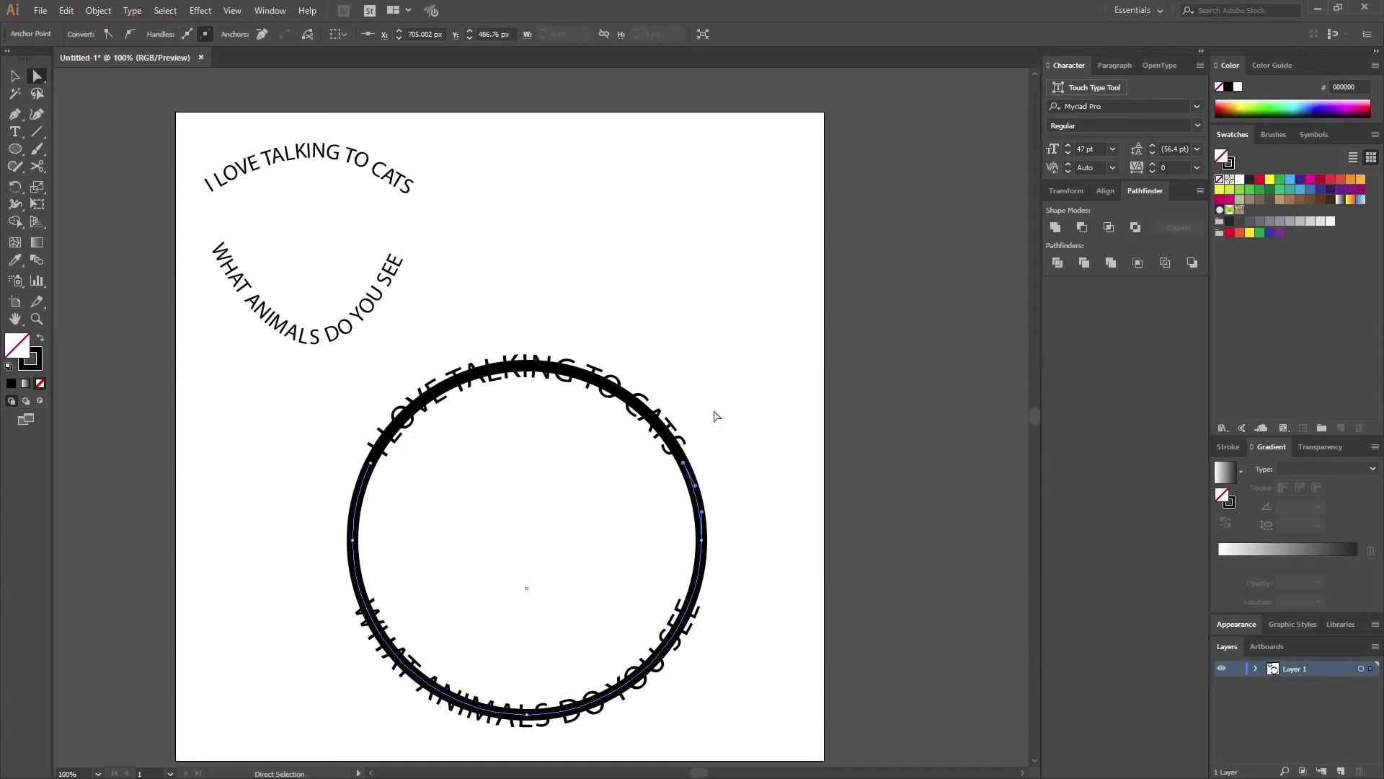
click(564, 373)
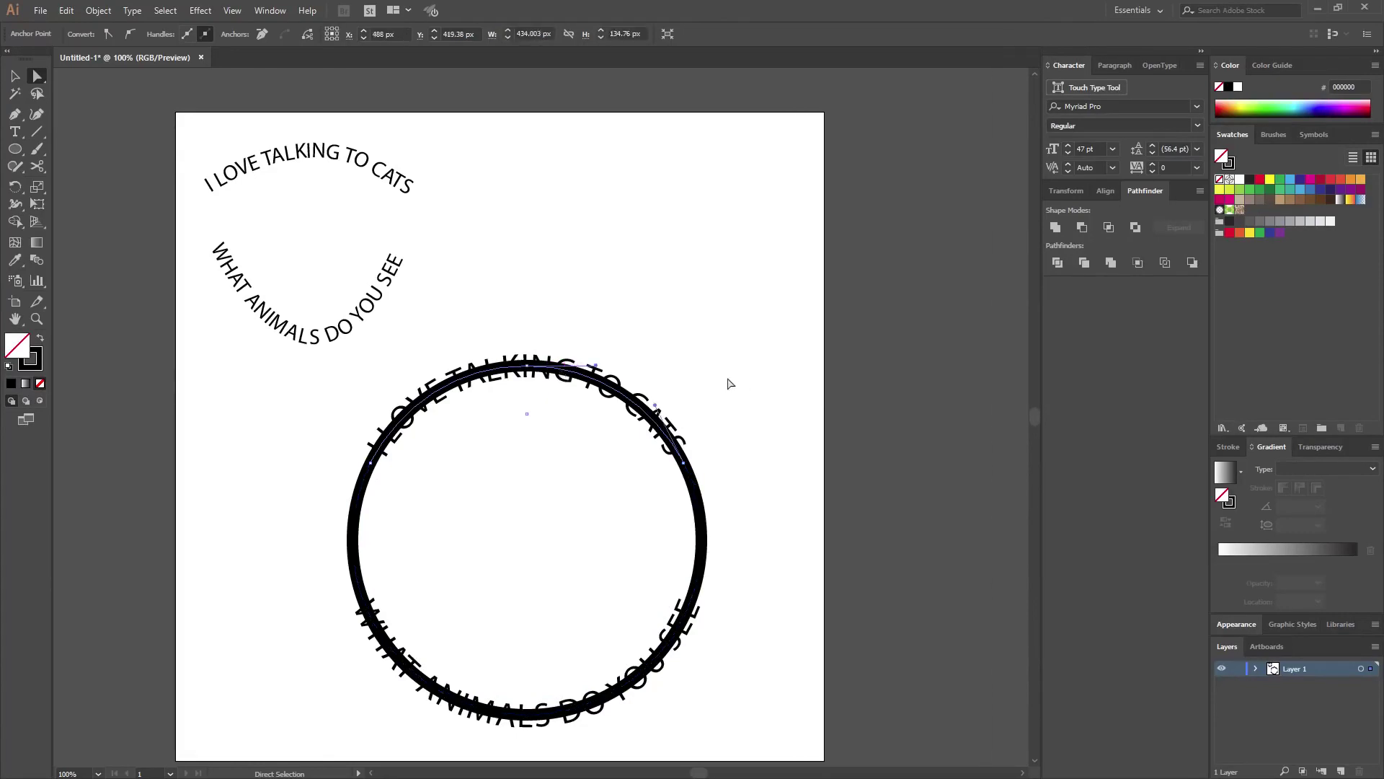
key(Delete)
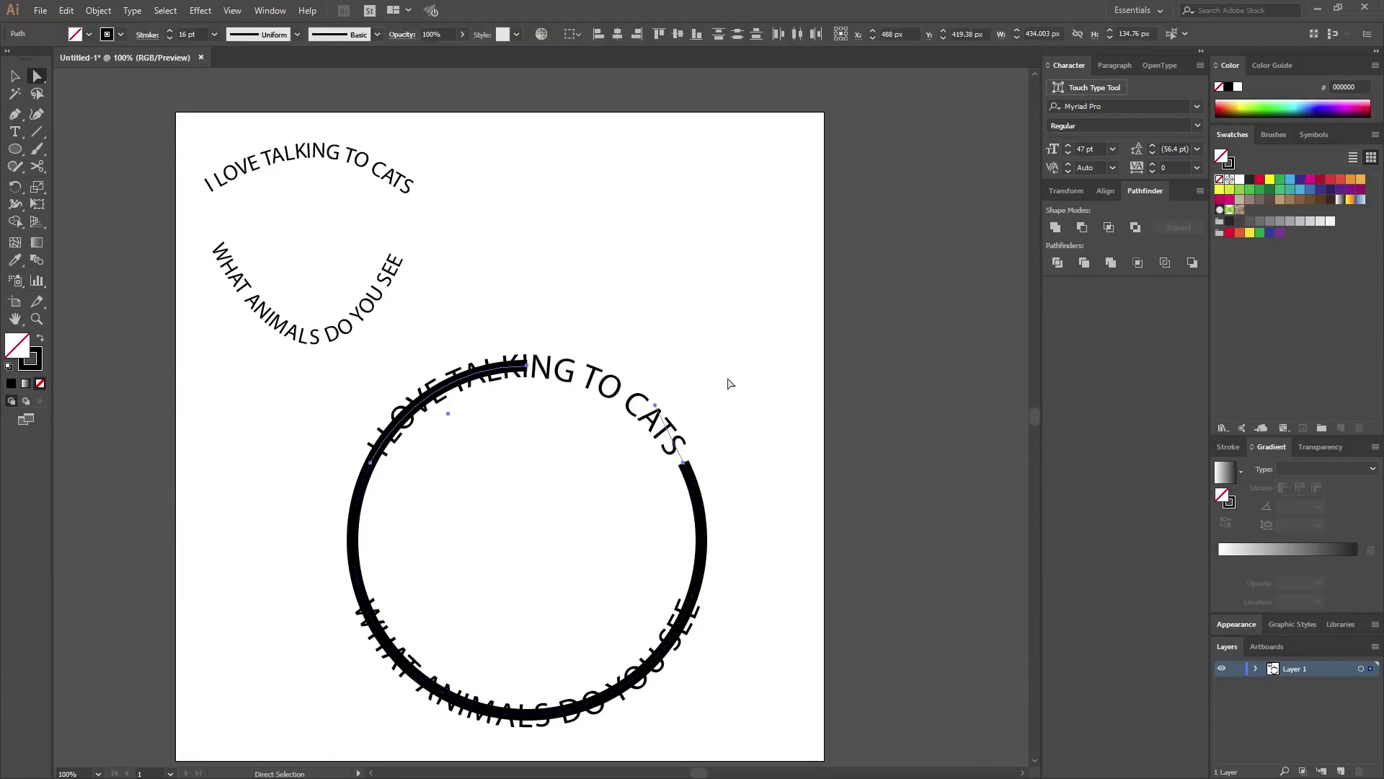
key(Delete)
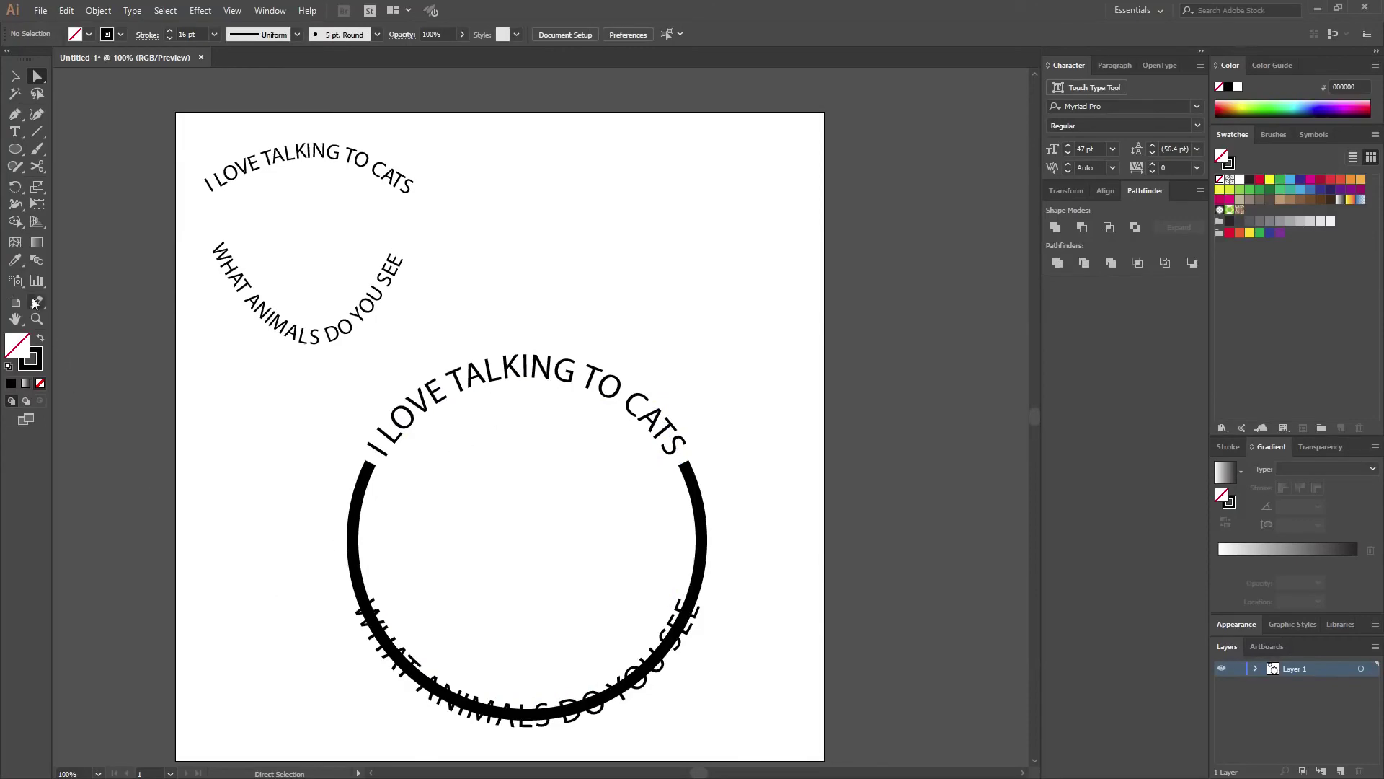
Cut the remaining ring just beyond both ends of "WHAT ANIMALS DO YOU SEE" and delete the arc behind that text.
click(38, 166)
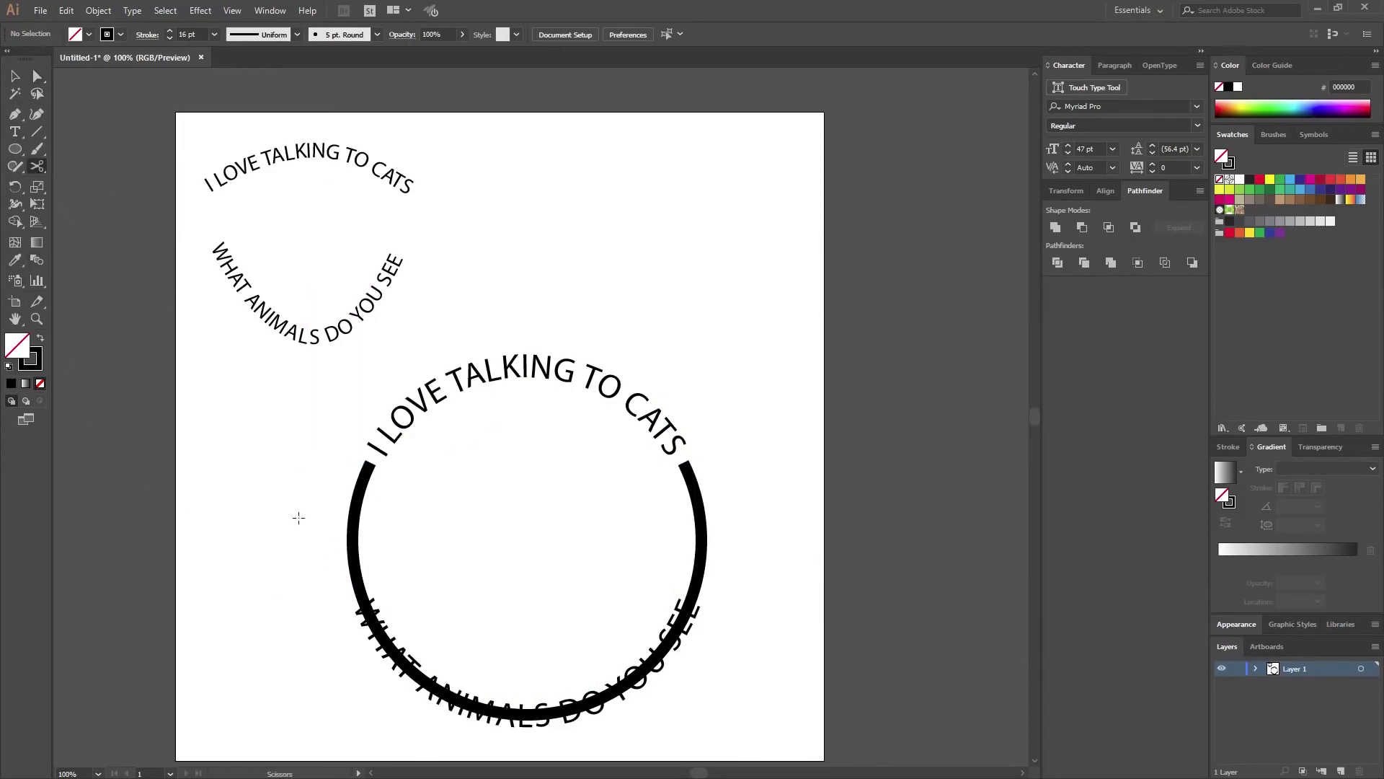
click(361, 588)
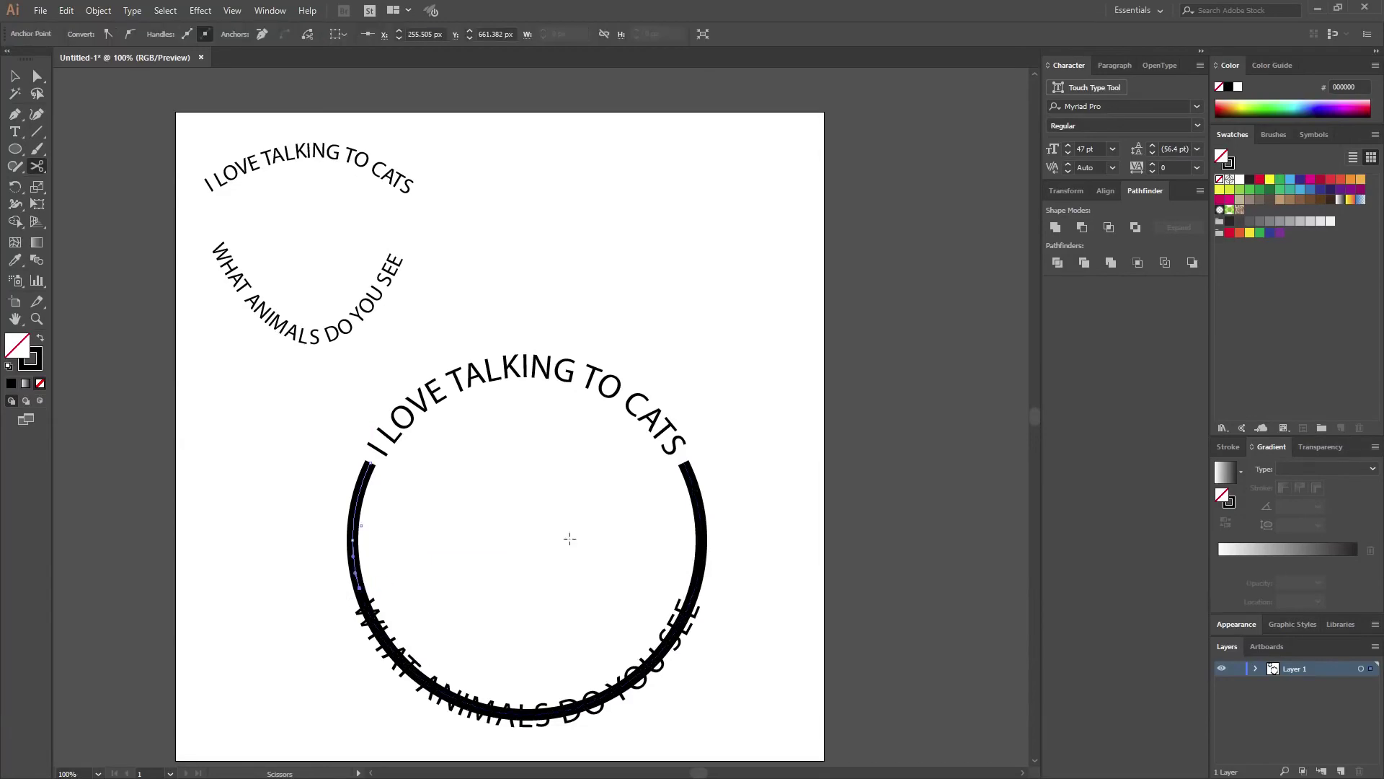
click(694, 588)
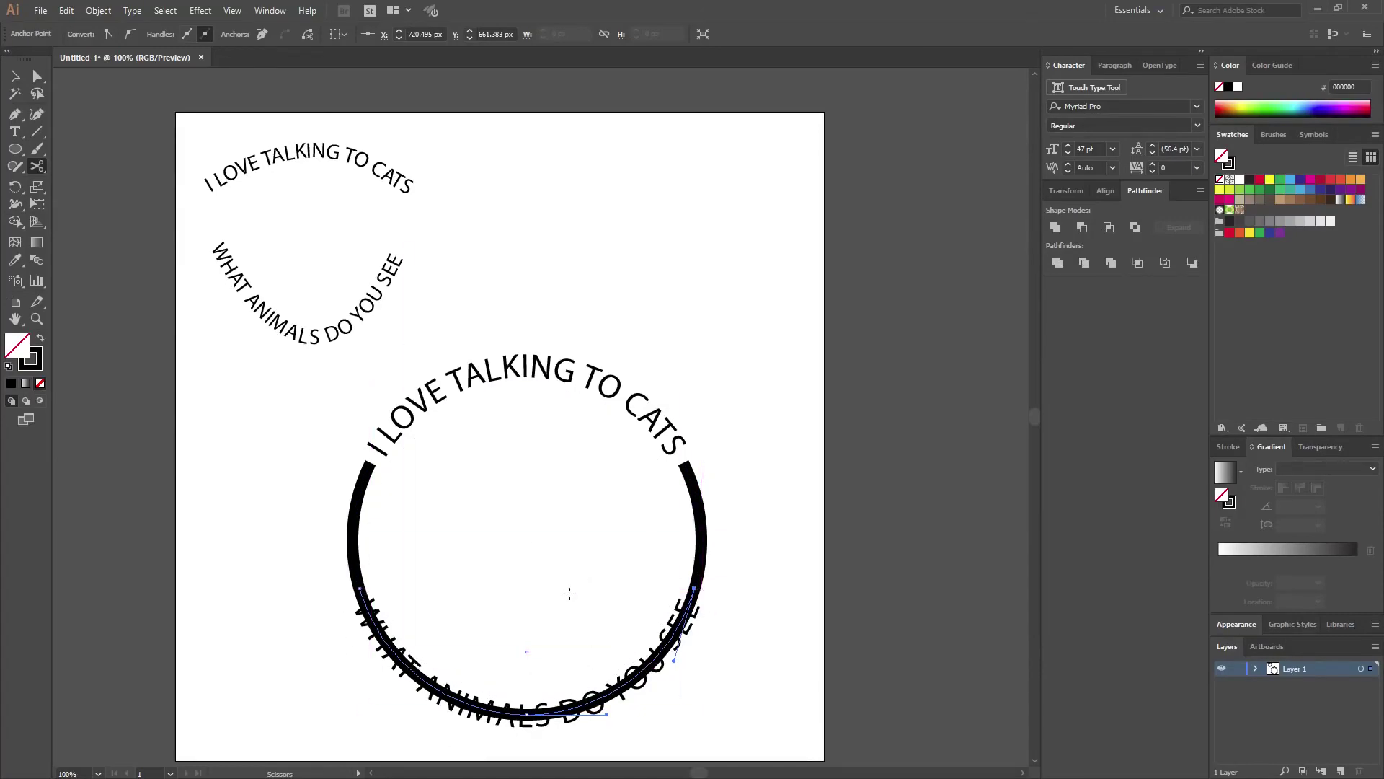
key(Delete)
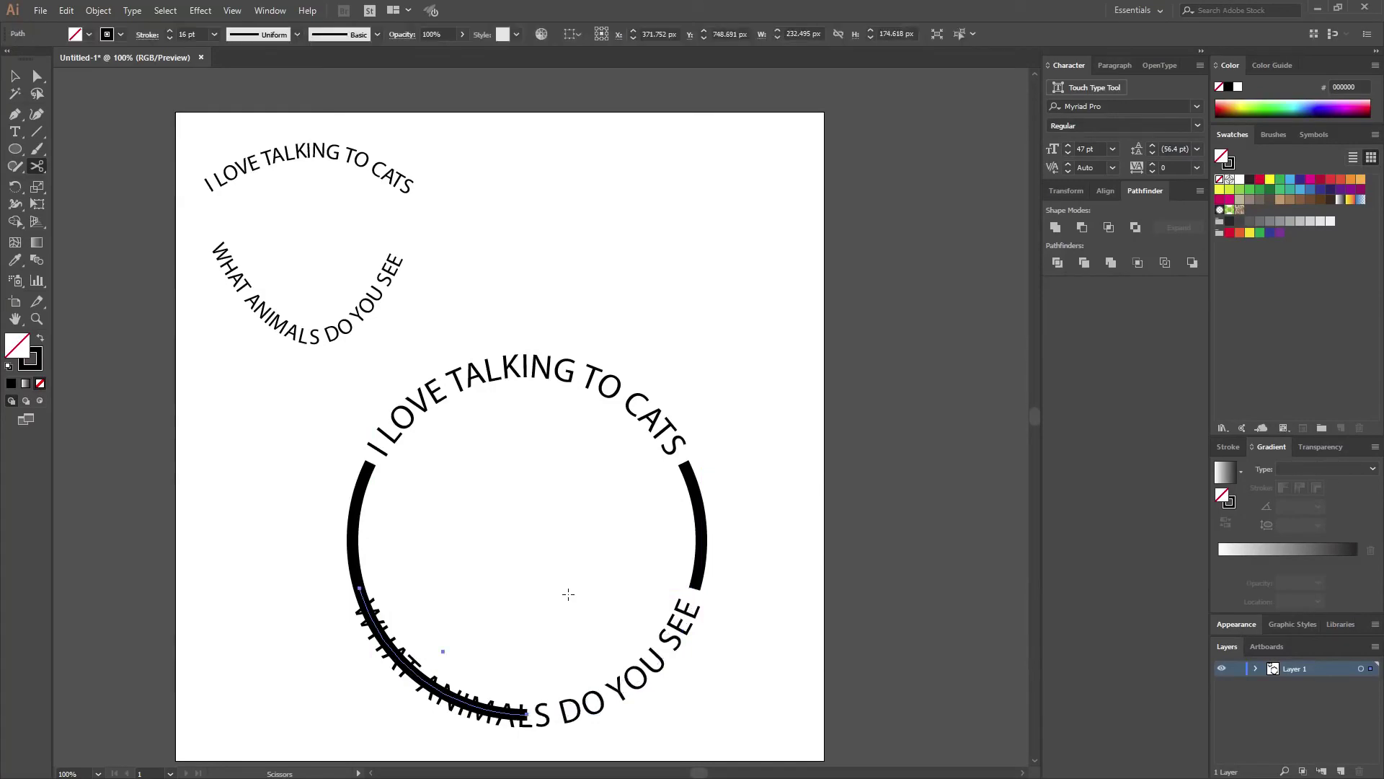
key(Delete)
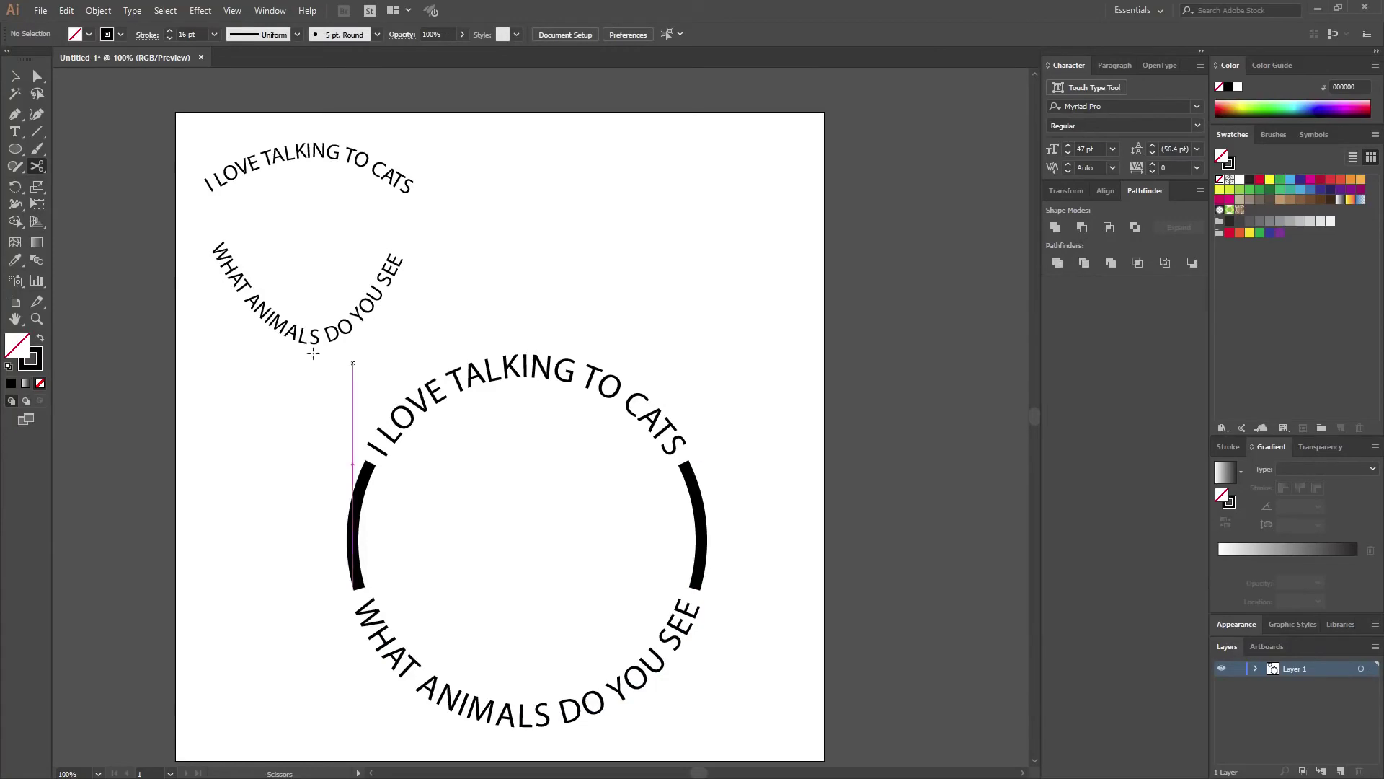
click(21, 80)
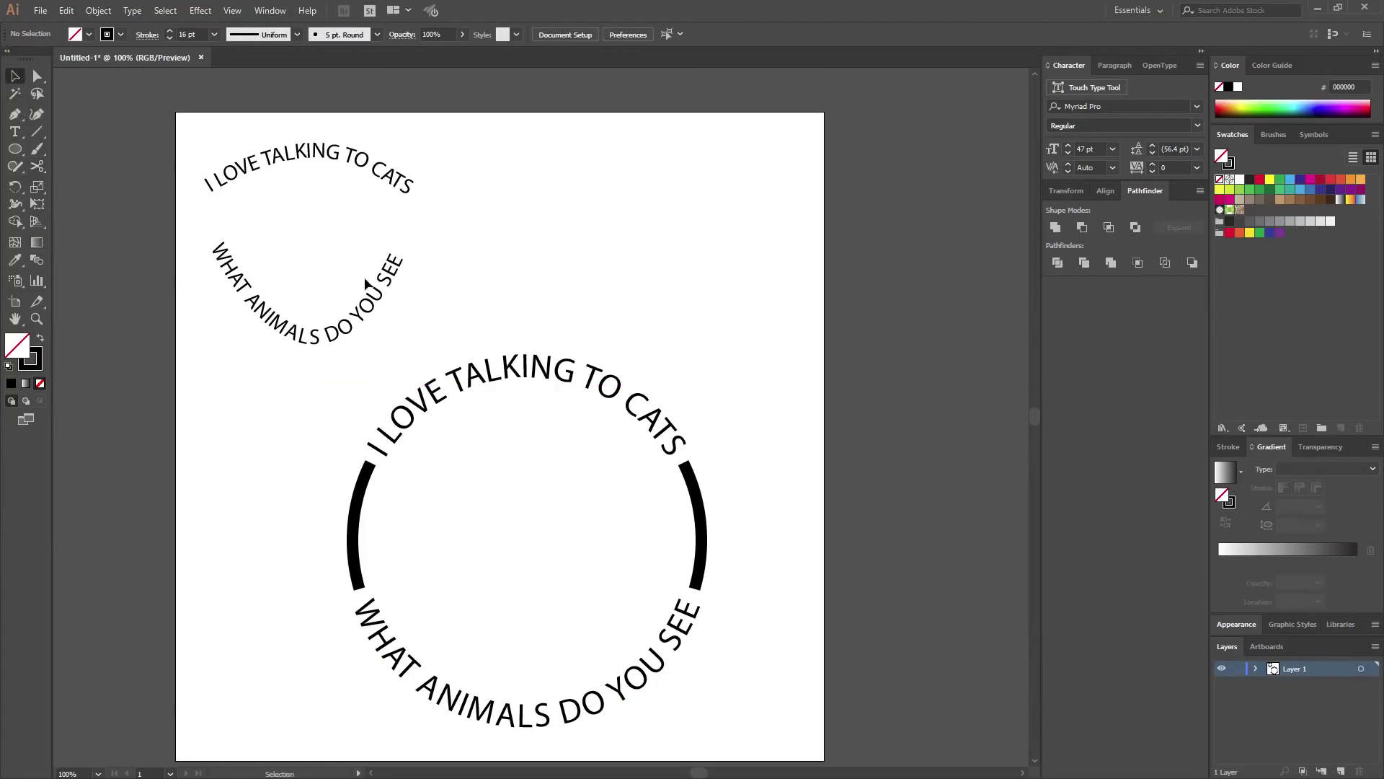